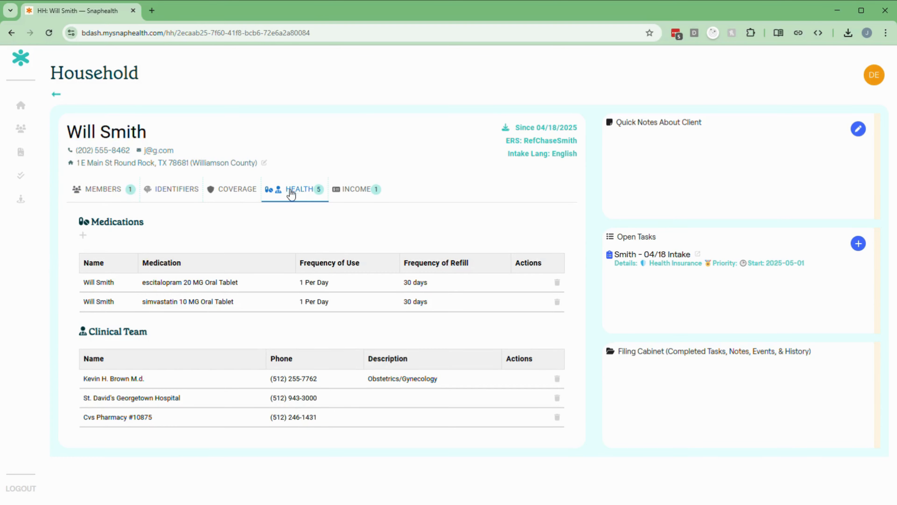
Step: Show the household's Income section, which lists a 2025 yearly job income of $50,000
{"action": "left_click", "coordinate": [349, 194]}
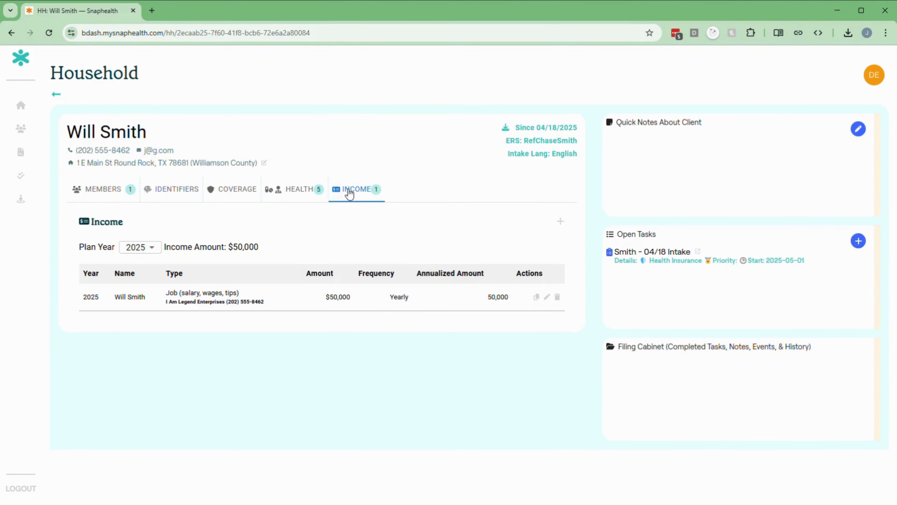
Step: Open the client's intake task and add todos for VA/Tricare eligibility and confirming the two drugs
{"action": "left_click", "coordinate": [710, 265]}
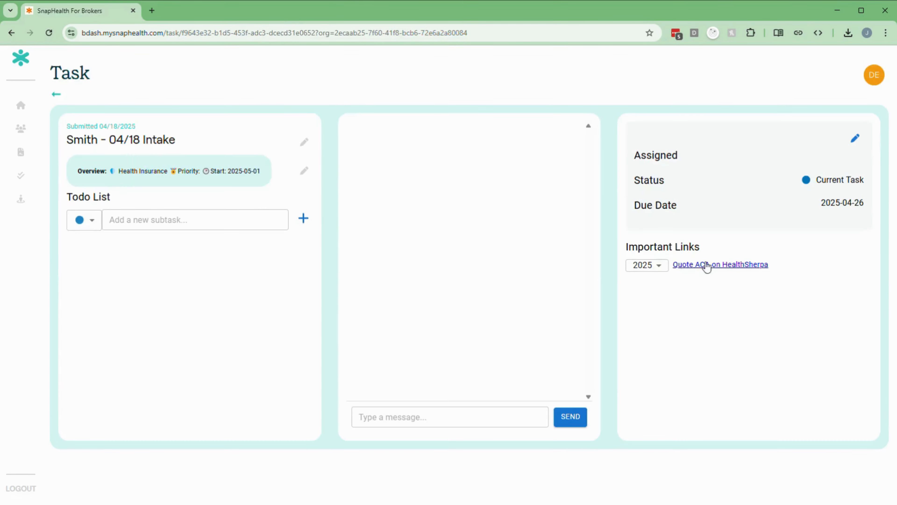
{"action": "left_click", "coordinate": [131, 225]}
{"action": "type", "text": "Check if eligible for VA or Tricare"}
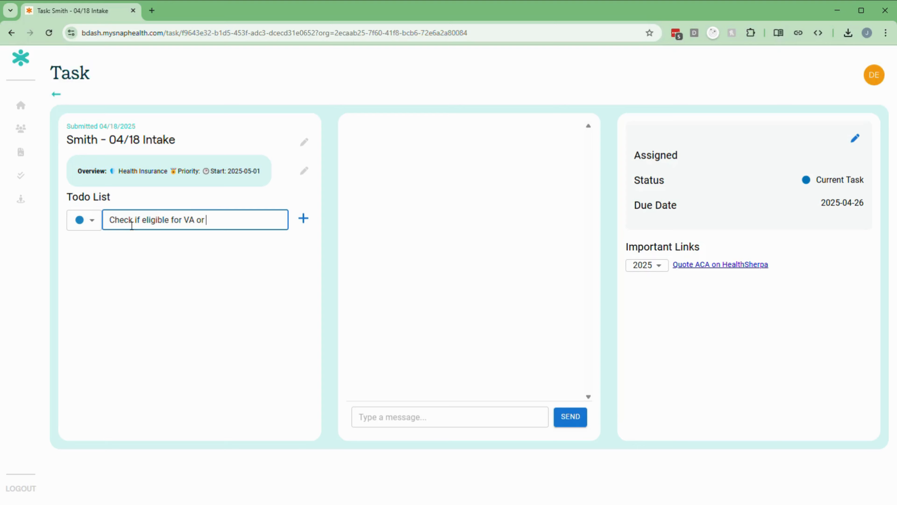
{"action": "left_click", "coordinate": [303, 218]}
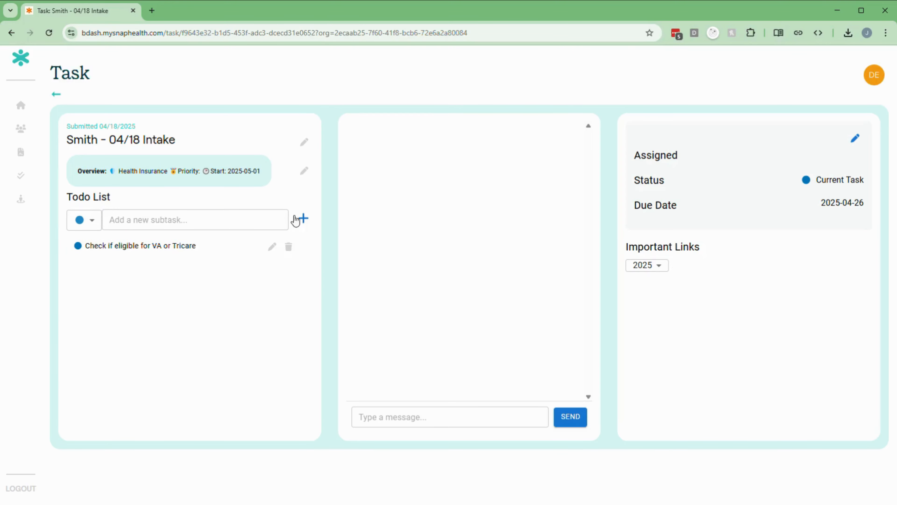
{"action": "type", "text": "Lookup"}
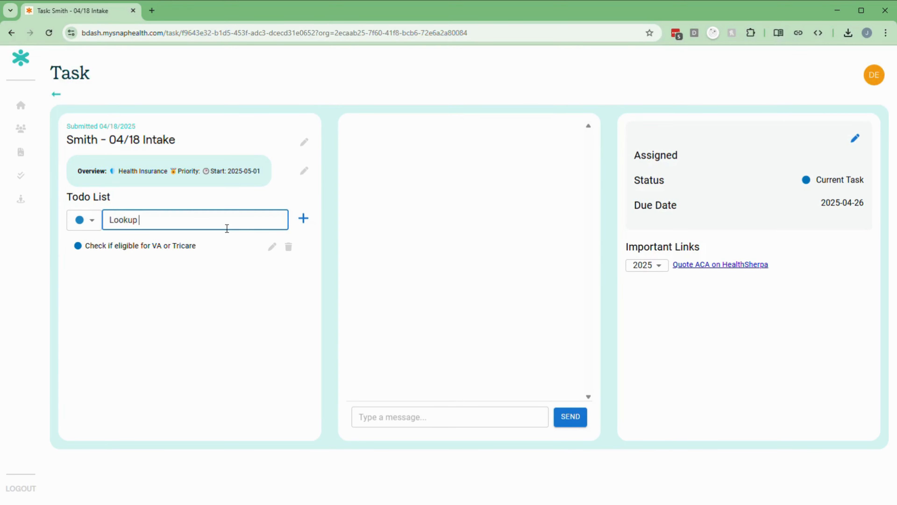
{"action": "type", "text": " and confirm two drugs covered"}
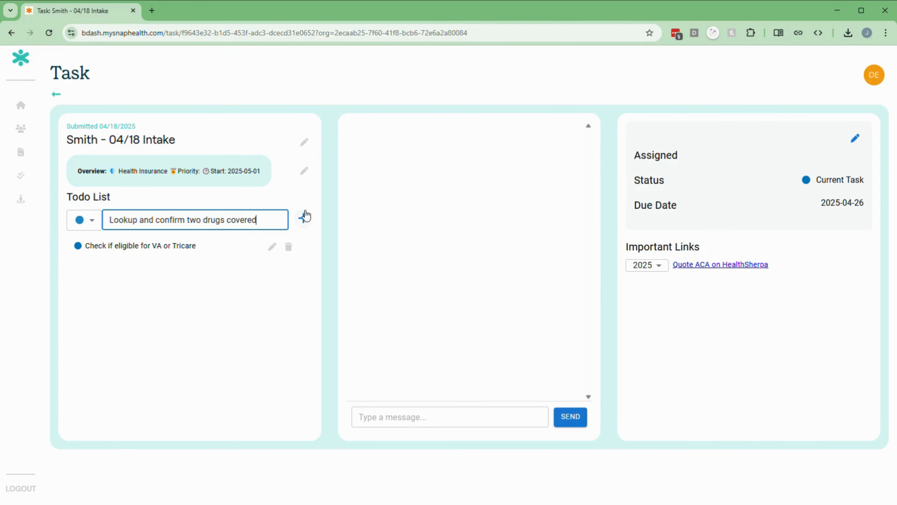
{"action": "left_click", "coordinate": [304, 217]}
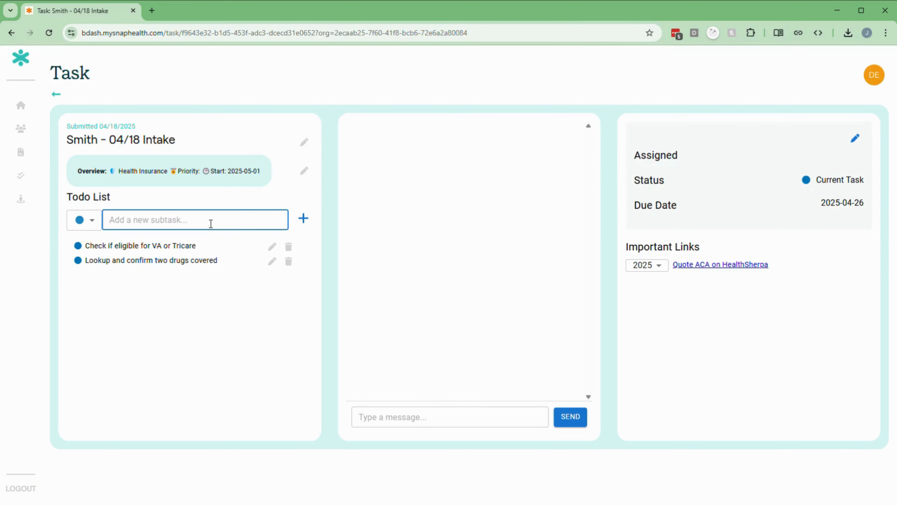
Step: Add todos to make sure three doctors are covered, then 'Run Quote' and 'Email Quote'
{"action": "type", "text": "Lookup and make sure three doctors are covered"}
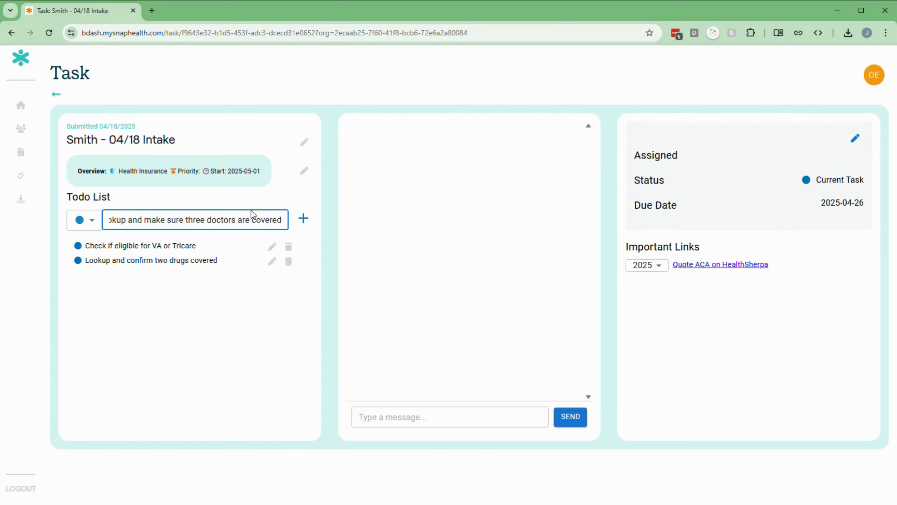
{"action": "left_click", "coordinate": [304, 218]}
{"action": "left_click", "coordinate": [240, 220]}
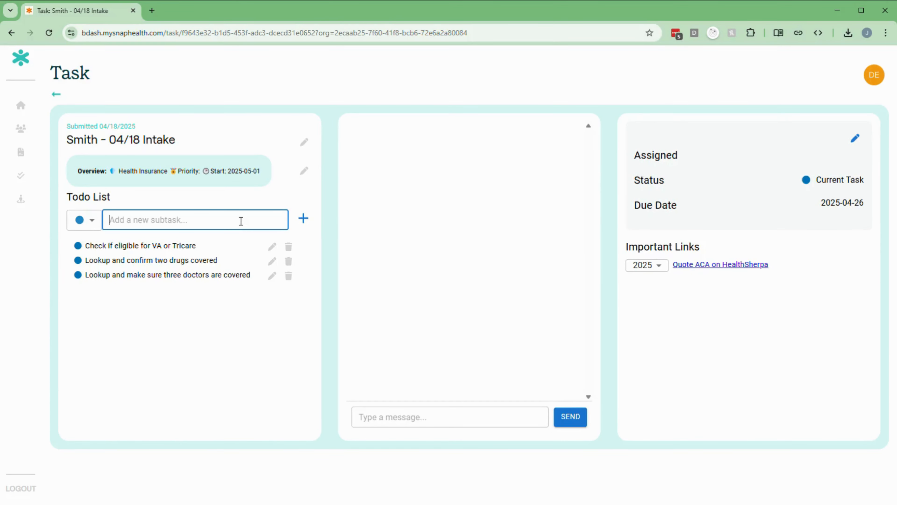
{"action": "type", "text": "Run Quote"}
{"action": "left_click", "coordinate": [304, 222]}
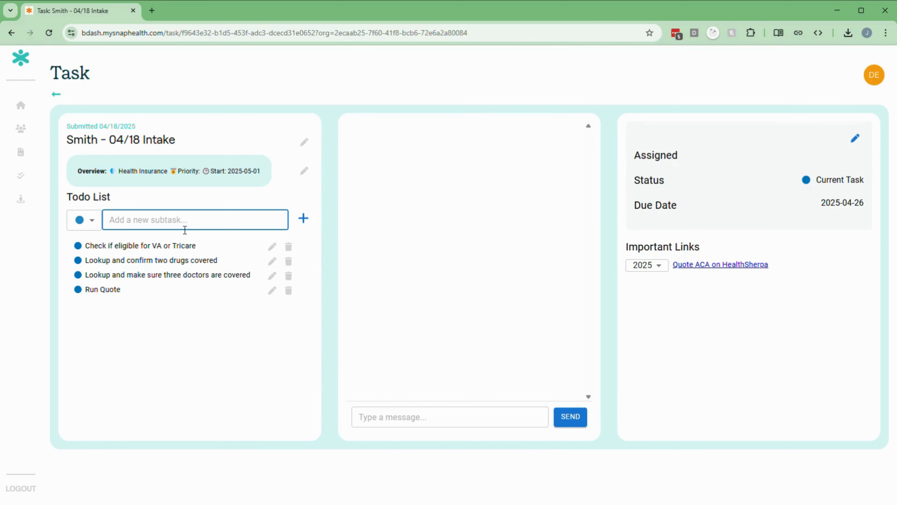
{"action": "type", "text": "Email Quote"}
{"action": "left_click", "coordinate": [304, 219]}
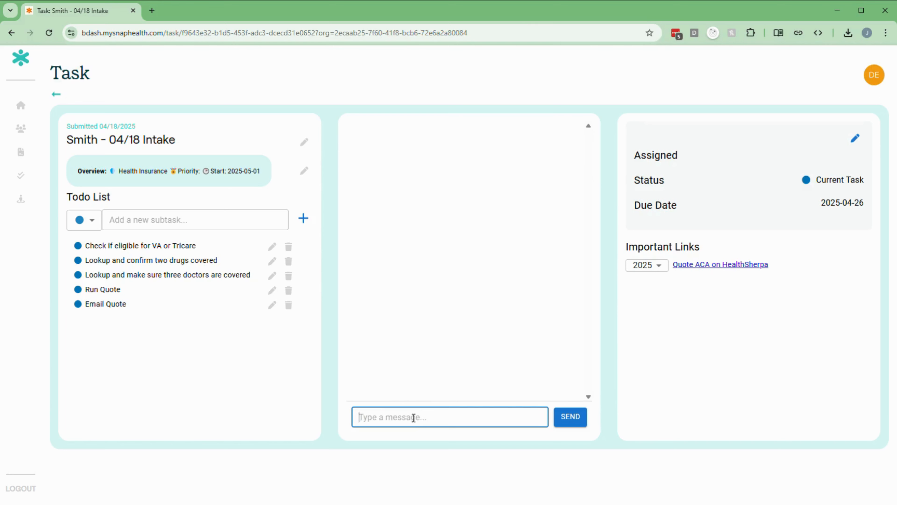
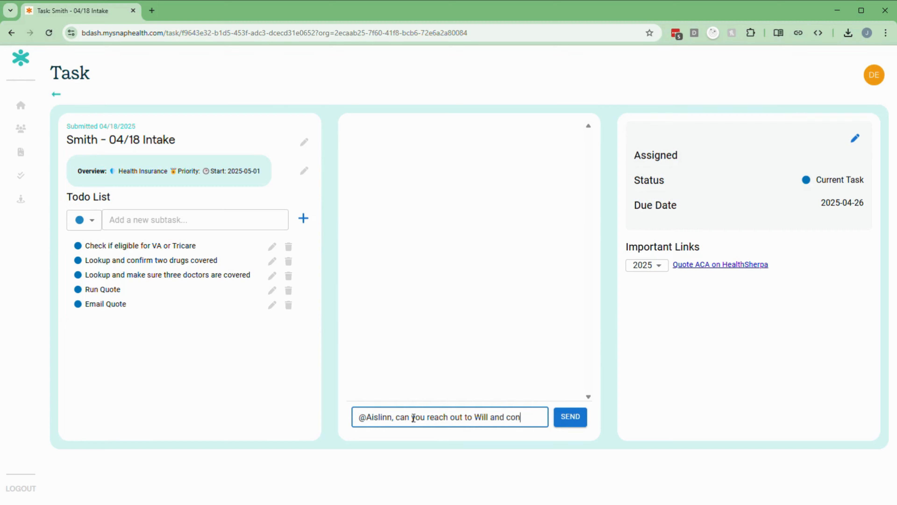
{"action": "type", "text": "firm he isn't eligible for Tr"}
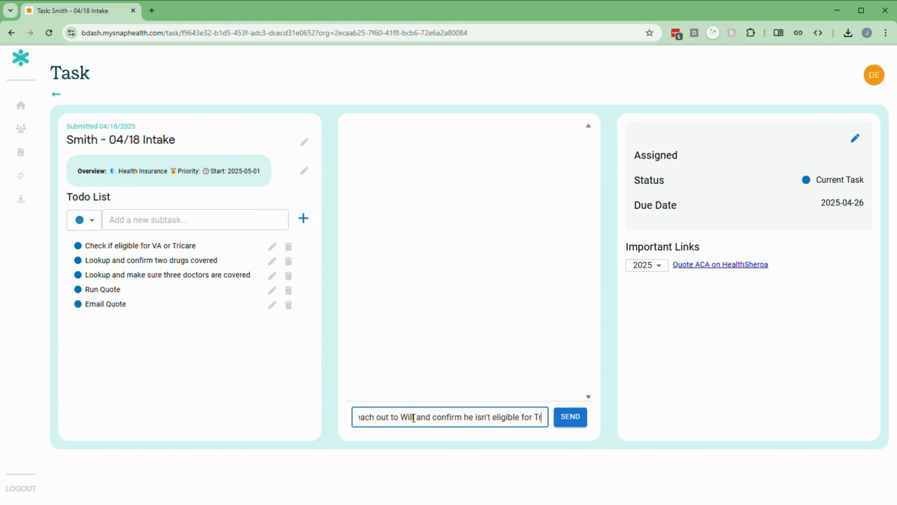
{"action": "type", "text": "icare or va?"}
{"action": "left_click", "coordinate": [584, 424]}
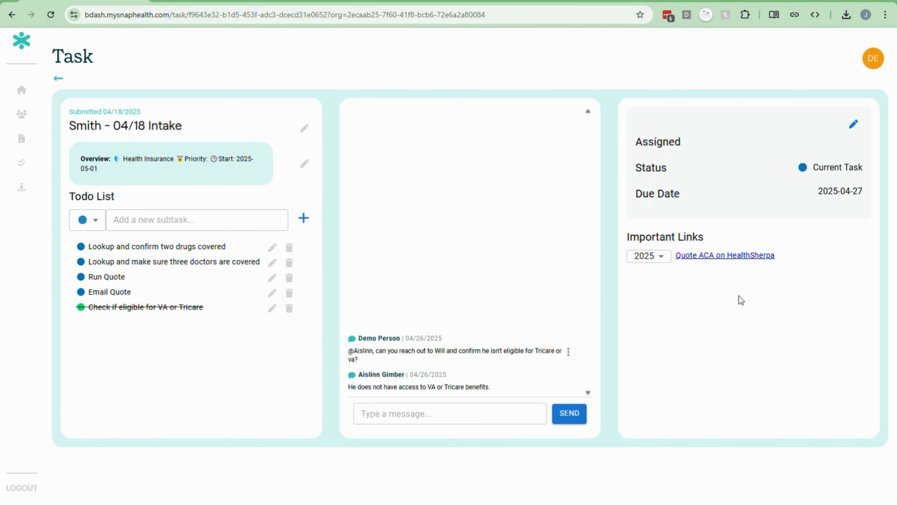
Step: Open the client's ACA quote on HealthSherpa and scroll the plans, checking doctor and hospital coverage
{"action": "left_click", "coordinate": [715, 256]}
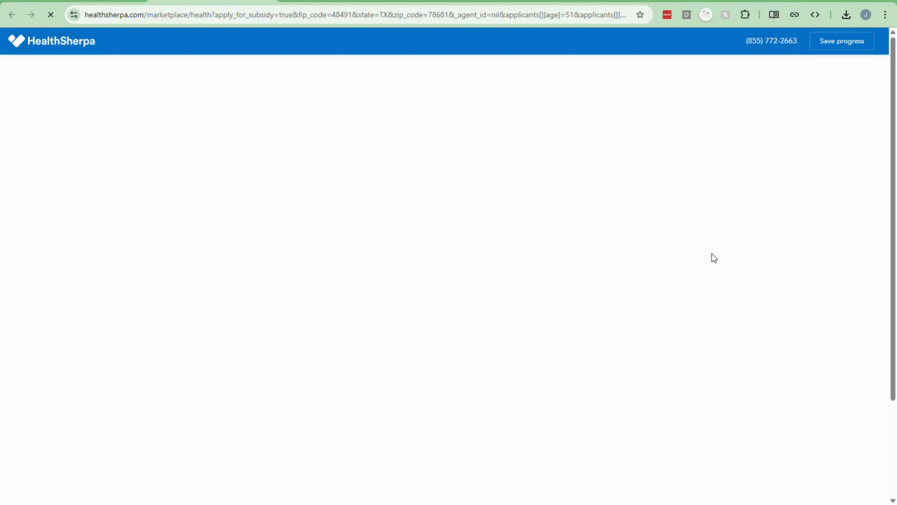
{"action": "scroll", "coordinate": [426, 214], "scroll_direction": "down", "scroll_amount": 5}
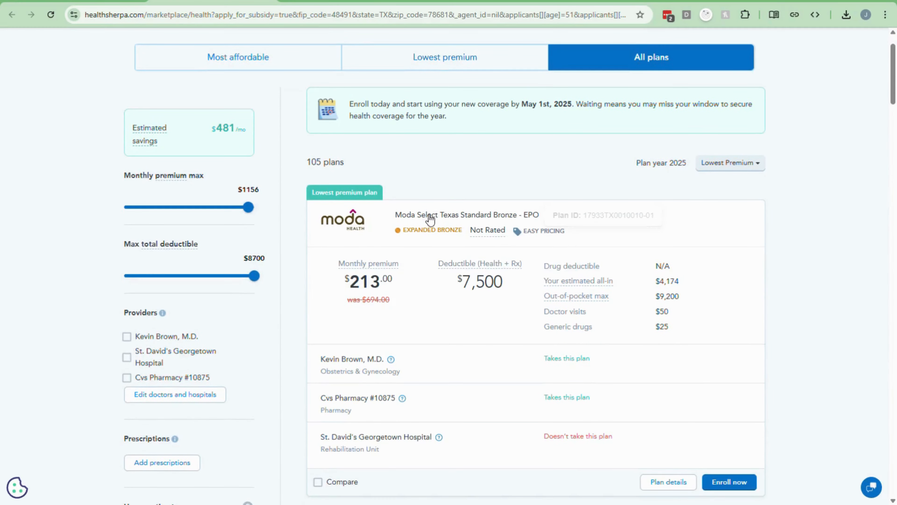
{"action": "scroll", "coordinate": [303, 162], "scroll_direction": "down", "scroll_amount": 15}
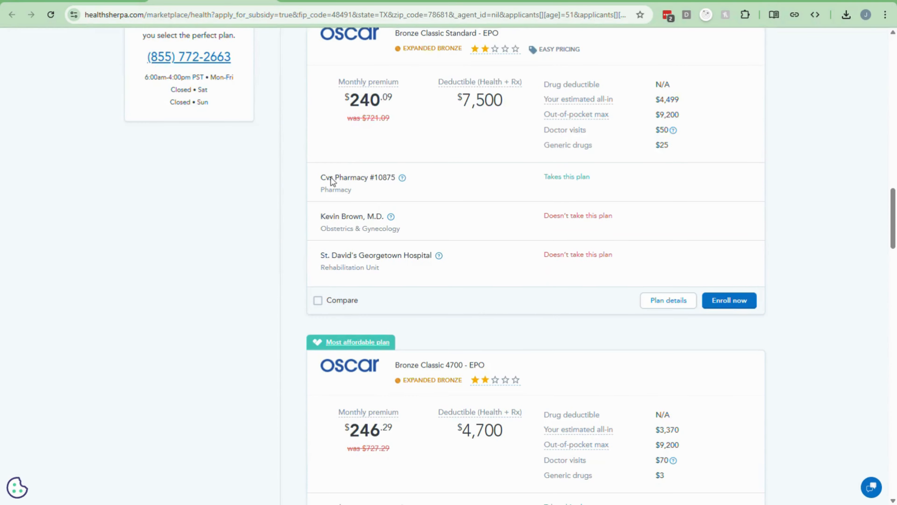
{"action": "left_click_drag", "start_coordinate": [320, 216], "coordinate": [370, 214]}
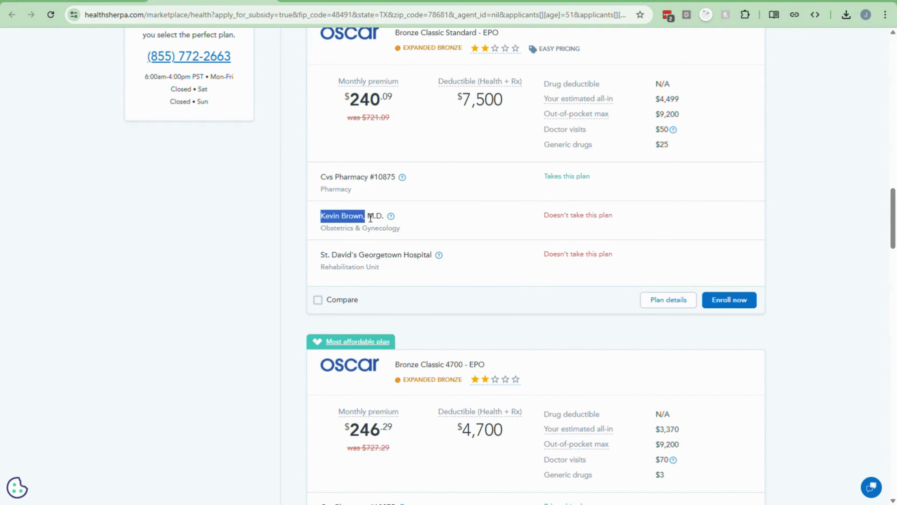
{"action": "left_click", "coordinate": [461, 204]}
{"action": "scroll", "coordinate": [484, 184], "scroll_direction": "down", "scroll_amount": 4}
{"action": "scroll", "coordinate": [479, 105], "scroll_direction": "down", "scroll_amount": 17}
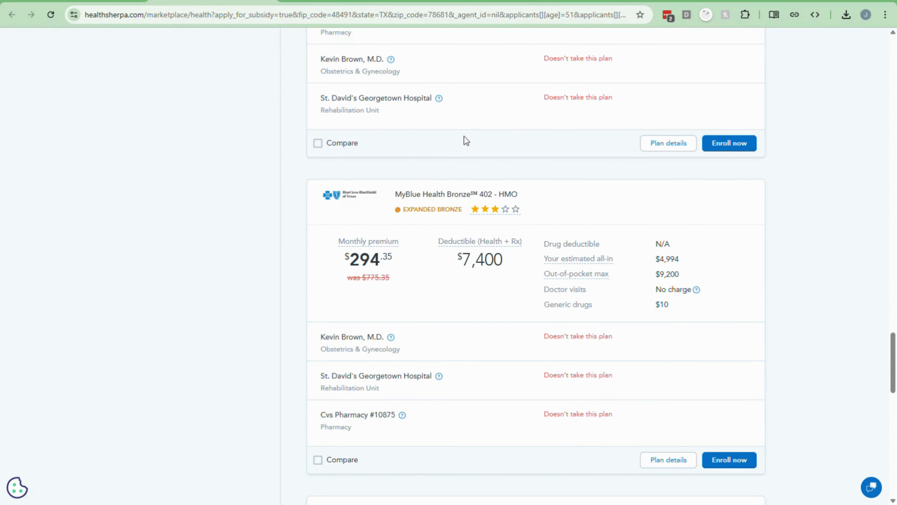
{"action": "scroll", "coordinate": [467, 143], "scroll_direction": "down", "scroll_amount": 20}
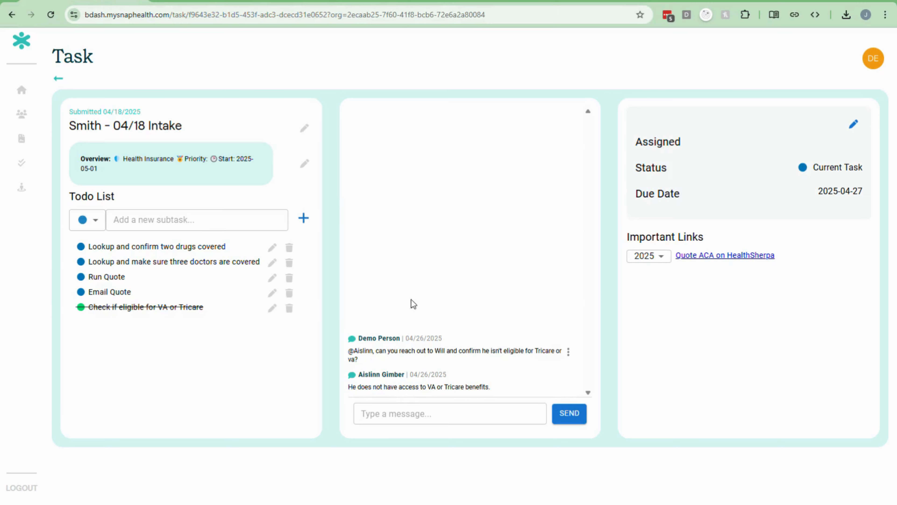
Step: Post a chat note that Oscar and Sendero don't work with the client's hospital or doctor
{"action": "left_click", "coordinate": [413, 411]}
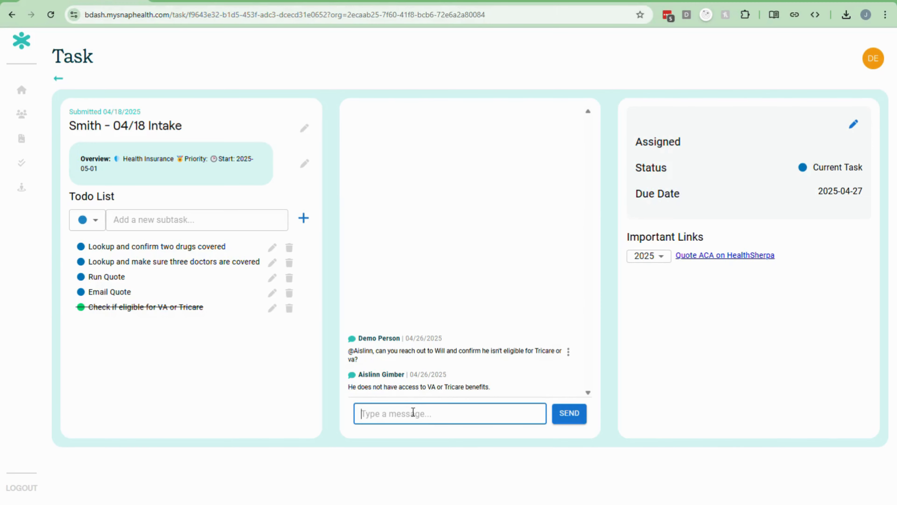
{"action": "type", "text": "According to Sherpa, Oscar"}
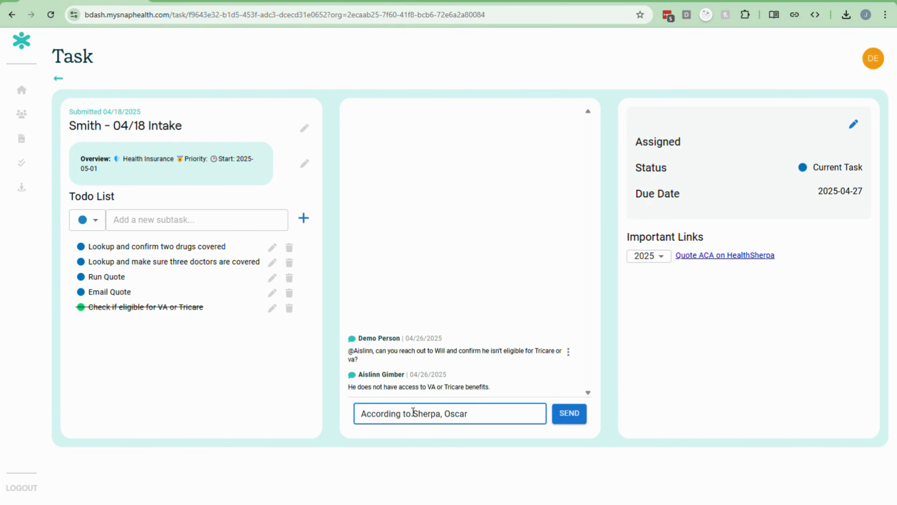
{"action": "type", "text": " doesn't work with St. Davids"}
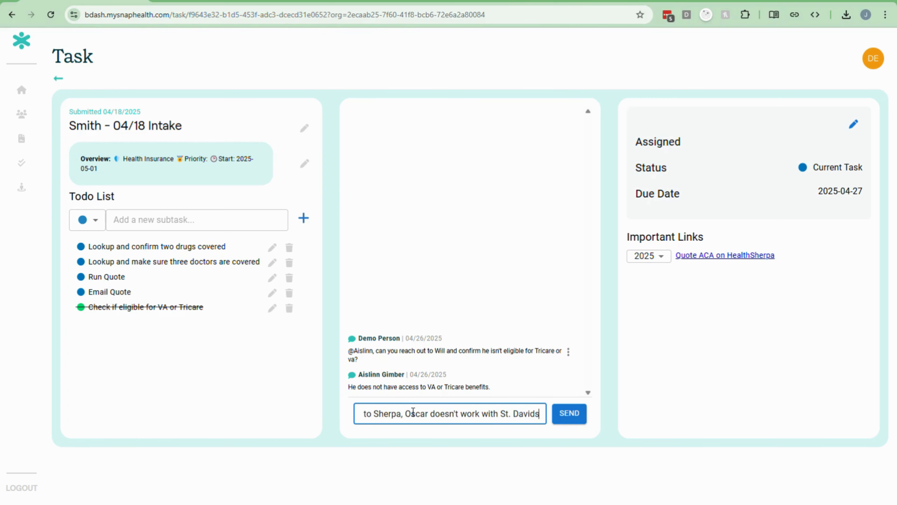
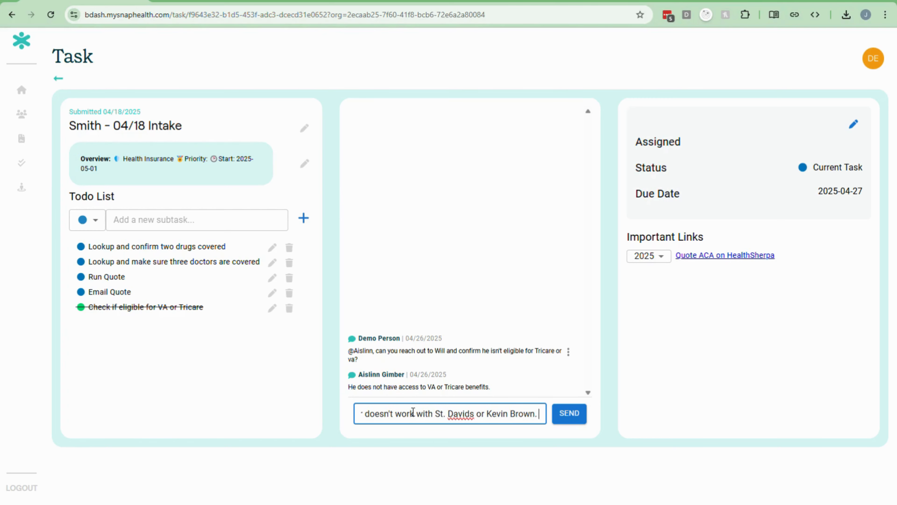
{"action": "type", "text": "Sendero doesn't work"}
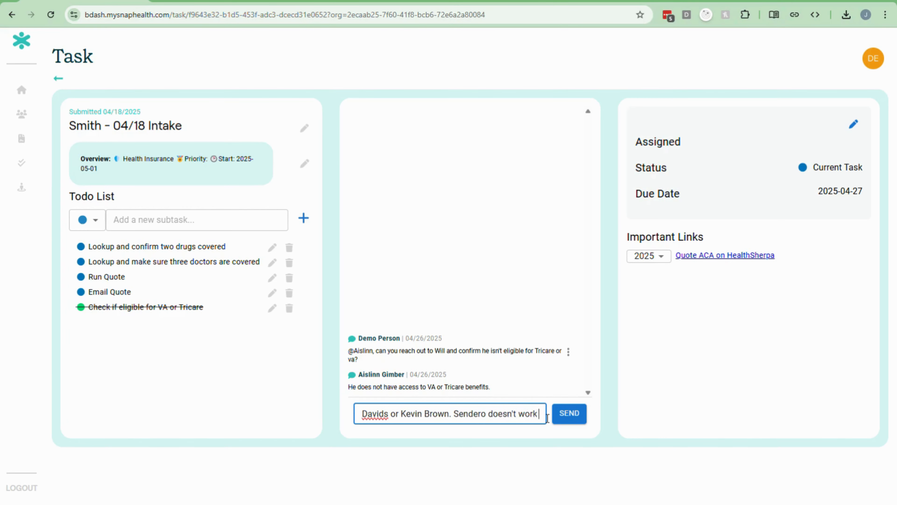
{"action": "type", "text": " with St. David"}
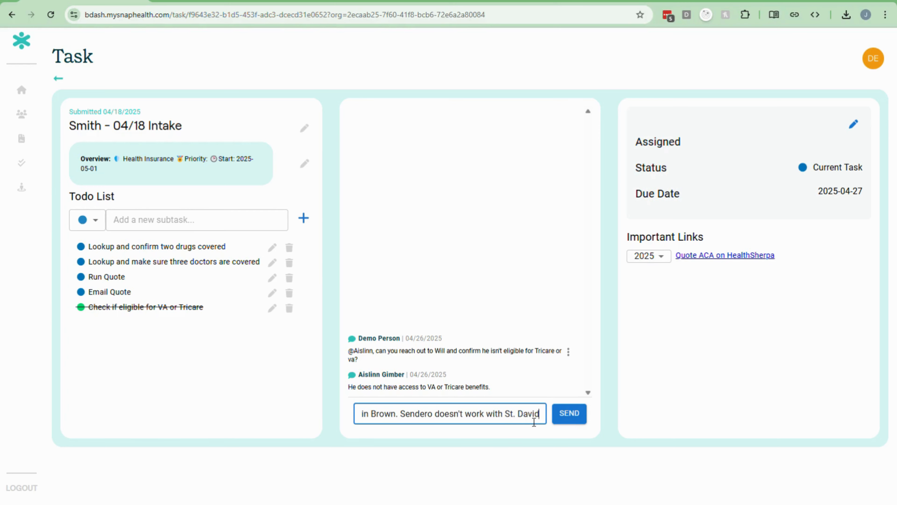
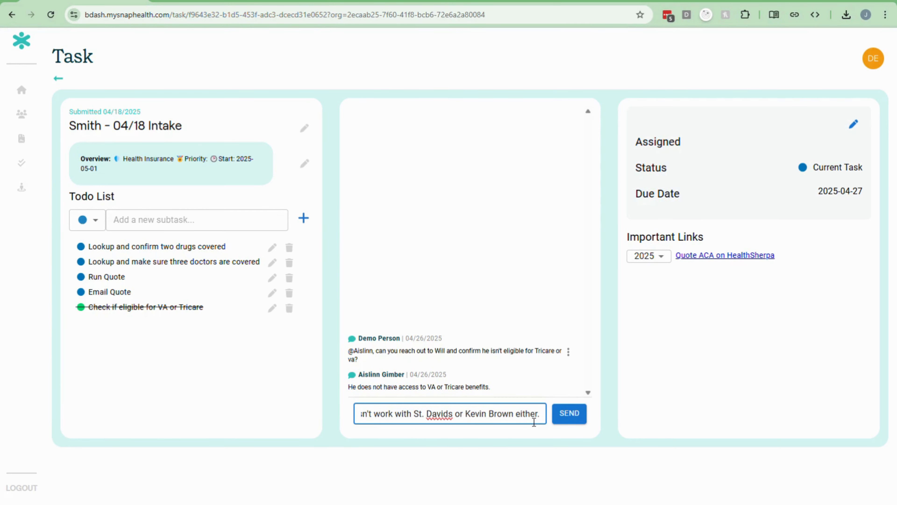
{"action": "key", "text": "Return"}
{"action": "left_click", "coordinate": [187, 2]}
{"action": "scroll", "coordinate": [502, 187], "scroll_direction": "down", "scroll_amount": 9}
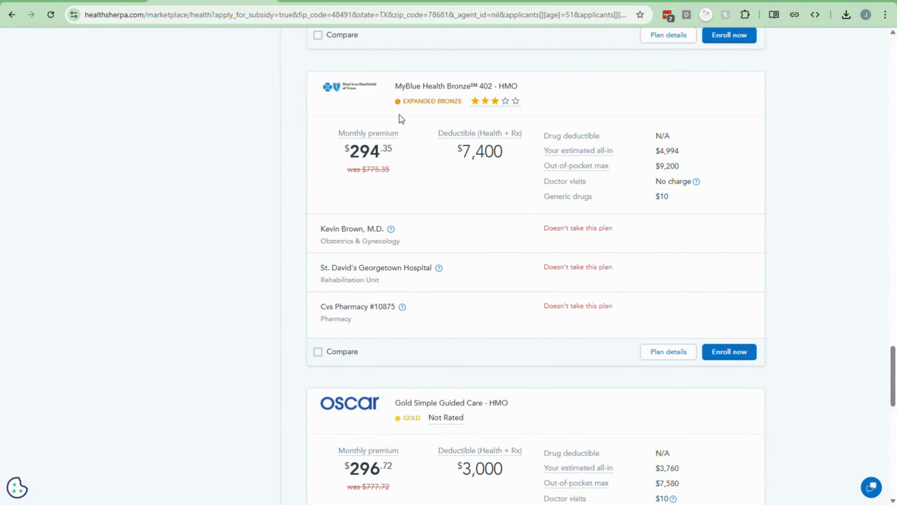
{"action": "left_click", "coordinate": [85, 2]}
Step: Post 'BCBS tx doesn't work with any of the providers' and browse the second page of plans
{"action": "left_click", "coordinate": [444, 415]}
{"action": "type", "text": "BCBS "}
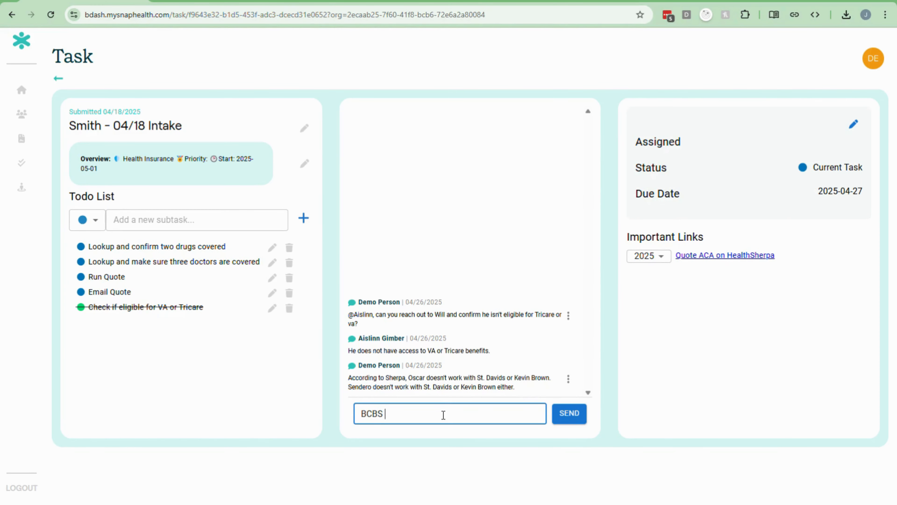
{"action": "type", "text": "tx doesn't work with any of the prov"}
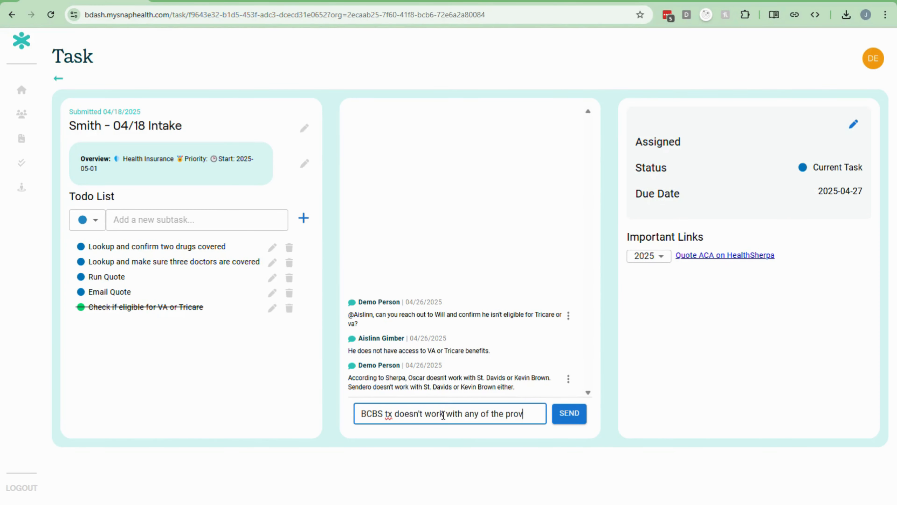
{"action": "type", "text": "iders"}
{"action": "key", "text": "Return"}
{"action": "left_click", "coordinate": [196, 2]}
{"action": "scroll", "coordinate": [301, 256], "scroll_direction": "down", "scroll_amount": 15}
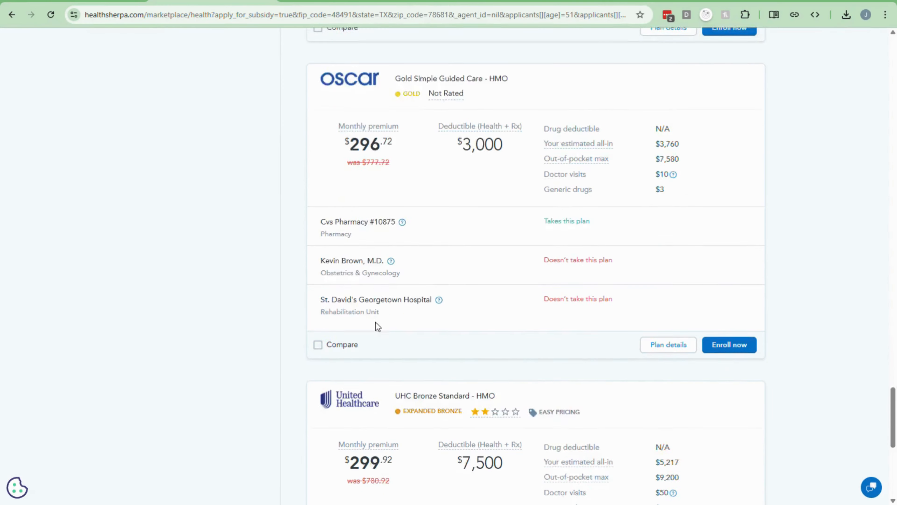
{"action": "left_click", "coordinate": [495, 337]}
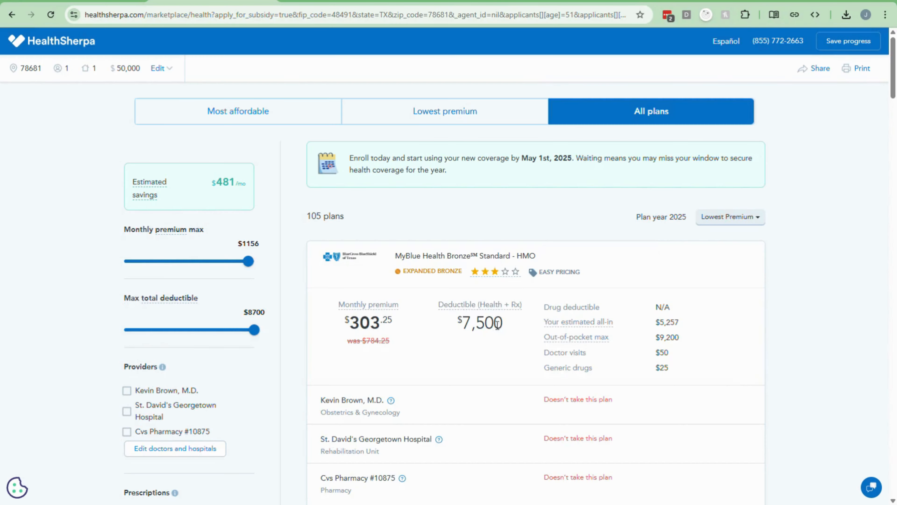
{"action": "scroll", "coordinate": [535, 265], "scroll_direction": "down", "scroll_amount": 10}
{"action": "scroll", "coordinate": [561, 226], "scroll_direction": "down", "scroll_amount": 15}
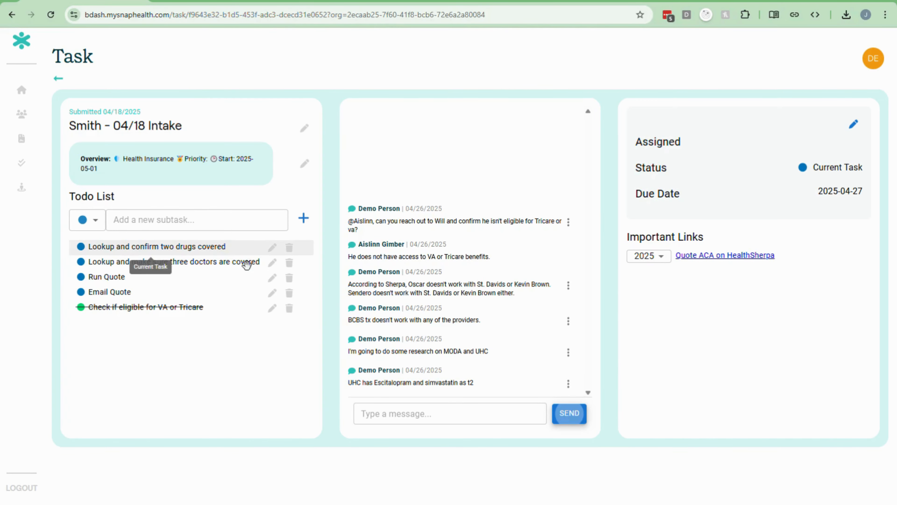
Step: Set the three-doctors coverage todo to green (Task Complete) and save it
{"action": "left_click", "coordinate": [273, 263]}
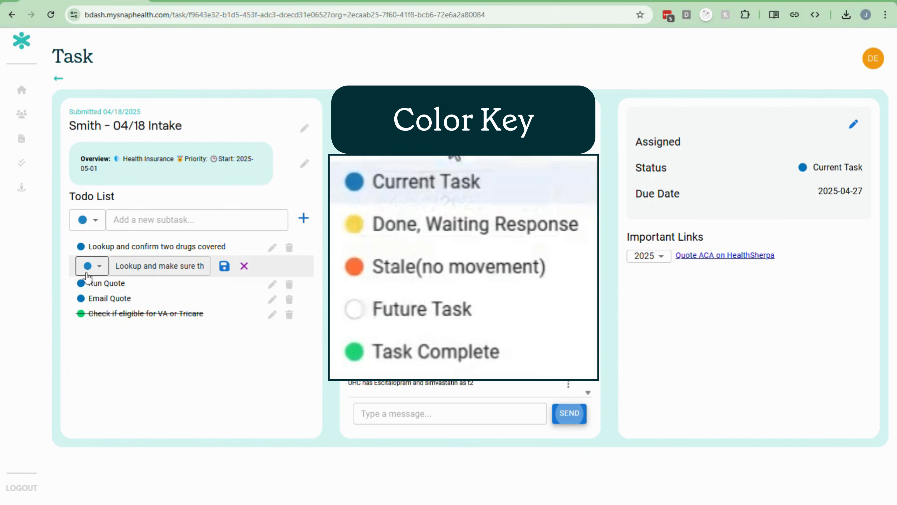
{"action": "left_click", "coordinate": [91, 266]}
{"action": "left_click", "coordinate": [89, 367]}
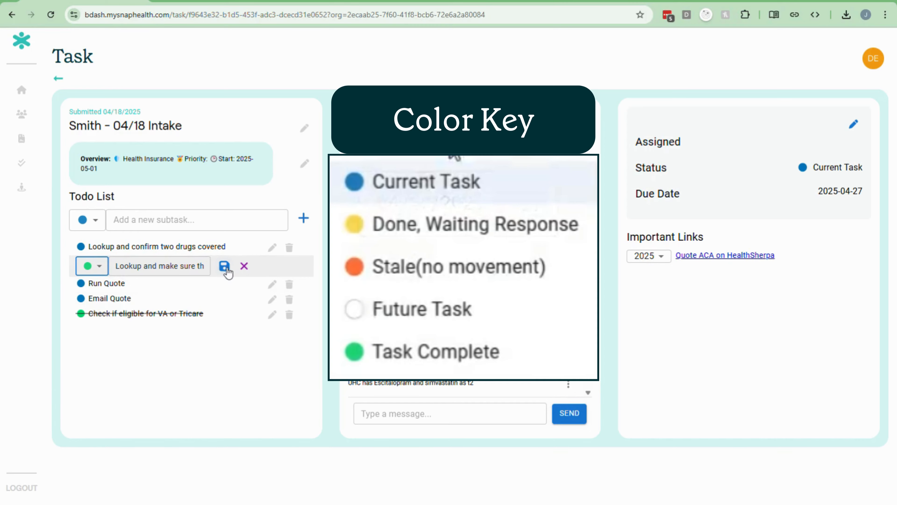
{"action": "left_click", "coordinate": [226, 267]}
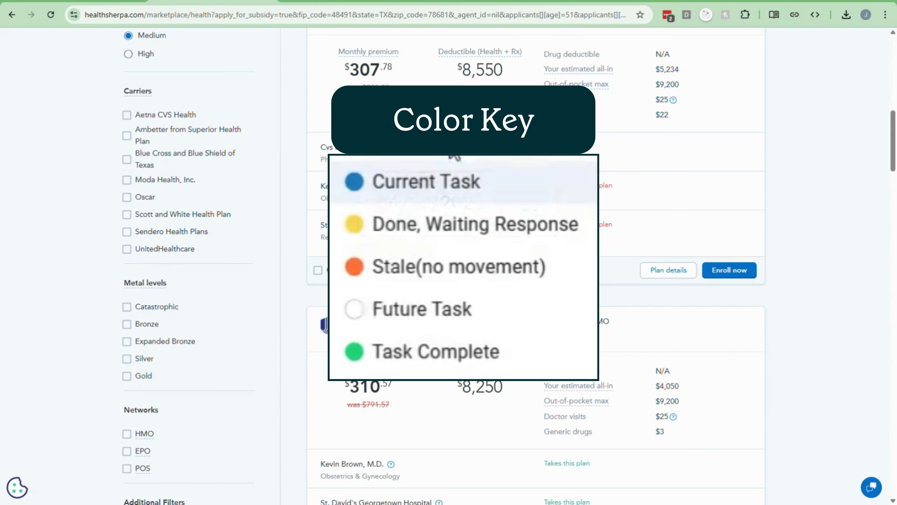
{"action": "scroll", "coordinate": [601, 308], "scroll_direction": "down", "scroll_amount": 6}
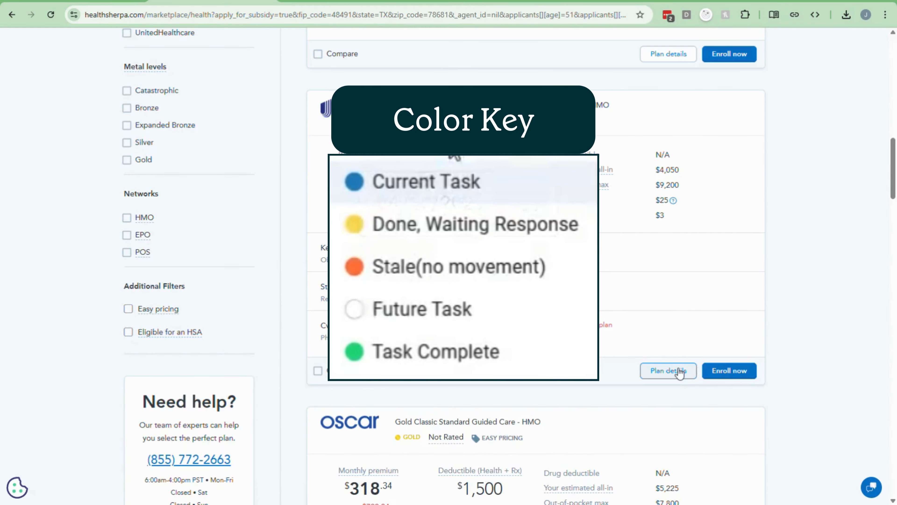
Step: From the UHC Bronze Value plan details, search escitalopram in the Optum Rx drug list
{"action": "left_click", "coordinate": [680, 371]}
{"action": "scroll", "coordinate": [666, 315], "scroll_direction": "down", "scroll_amount": 6}
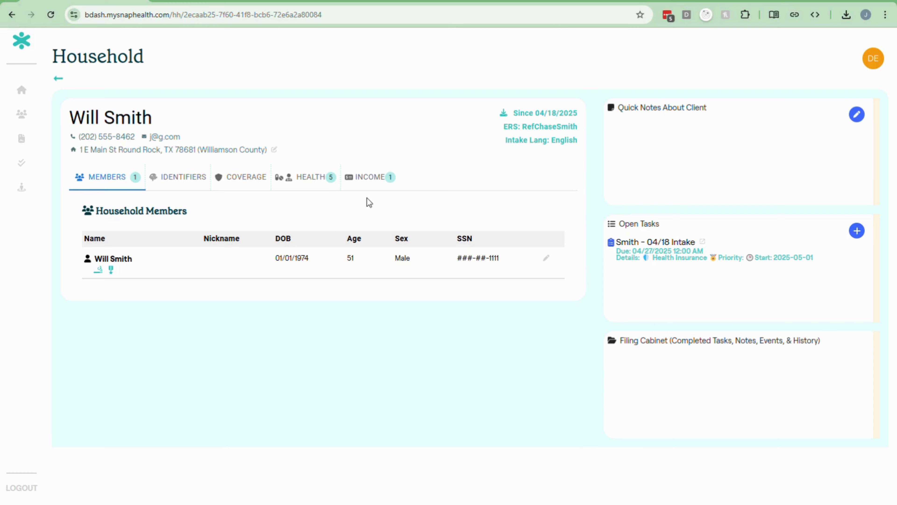
{"action": "left_click", "coordinate": [298, 177]}
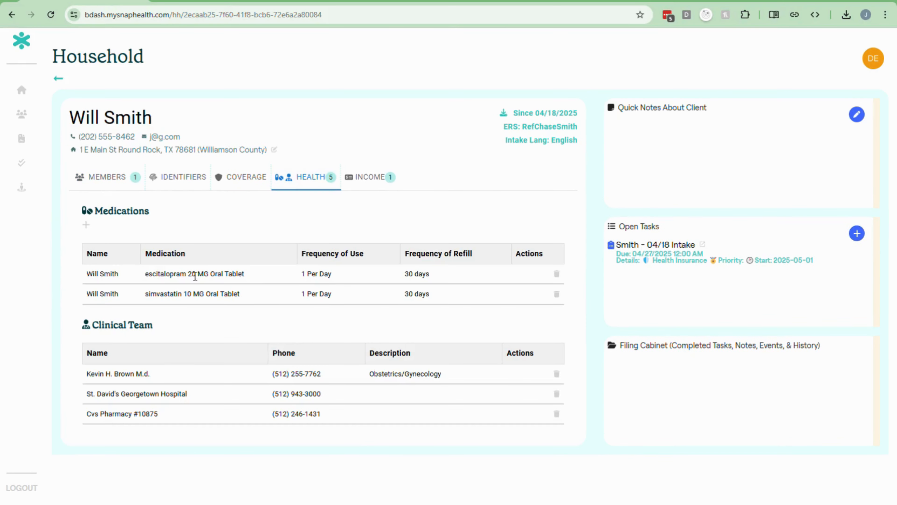
{"action": "double_click", "coordinate": [163, 273]}
{"action": "key", "text": "ctrl+c"}
{"action": "left_click", "coordinate": [389, 4]}
{"action": "left_click", "coordinate": [247, 269]}
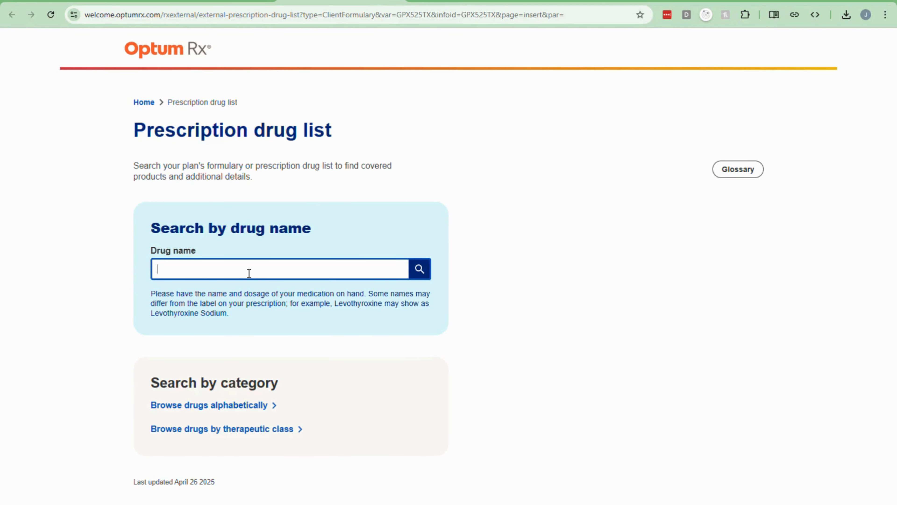
{"action": "key", "text": "ctrl+v"}
{"action": "left_click", "coordinate": [419, 270]}
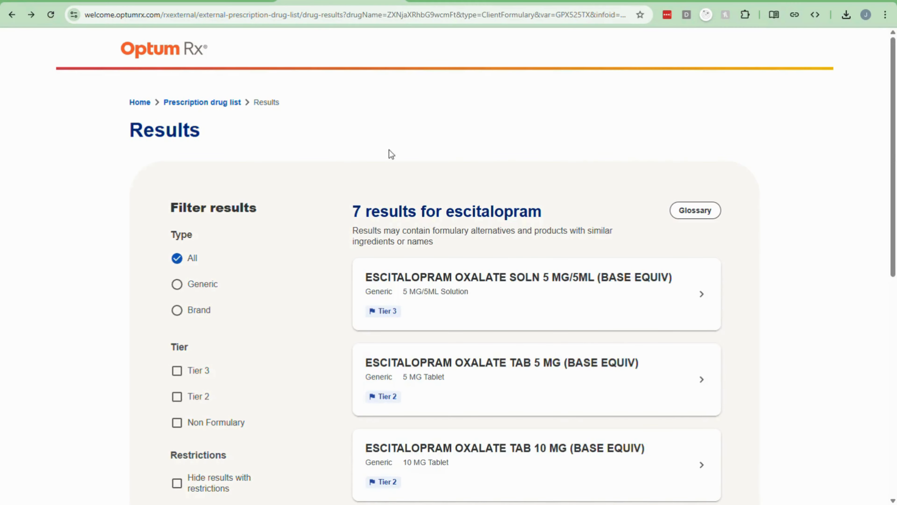
{"action": "scroll", "coordinate": [470, 164], "scroll_direction": "down", "scroll_amount": 10}
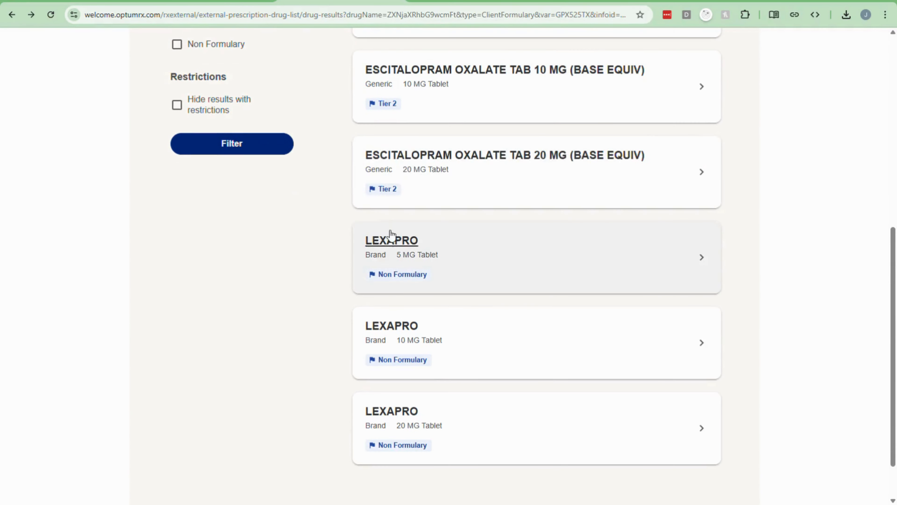
{"action": "key", "text": "alt+Left"}
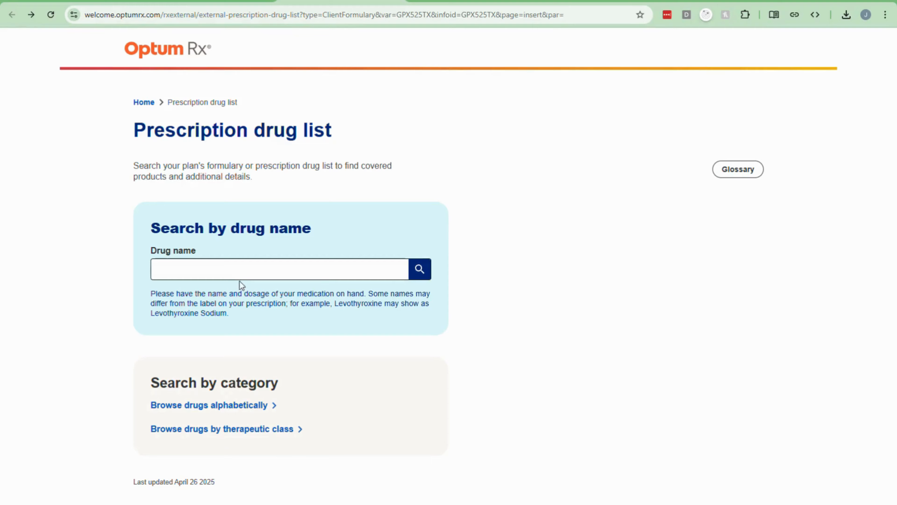
Step: Look up simvastatin in the Optum Rx drug list, confirming its tier 2 coverage
{"action": "left_click", "coordinate": [73, 4]}
{"action": "double_click", "coordinate": [165, 293]}
{"action": "key", "text": "ctrl+c"}
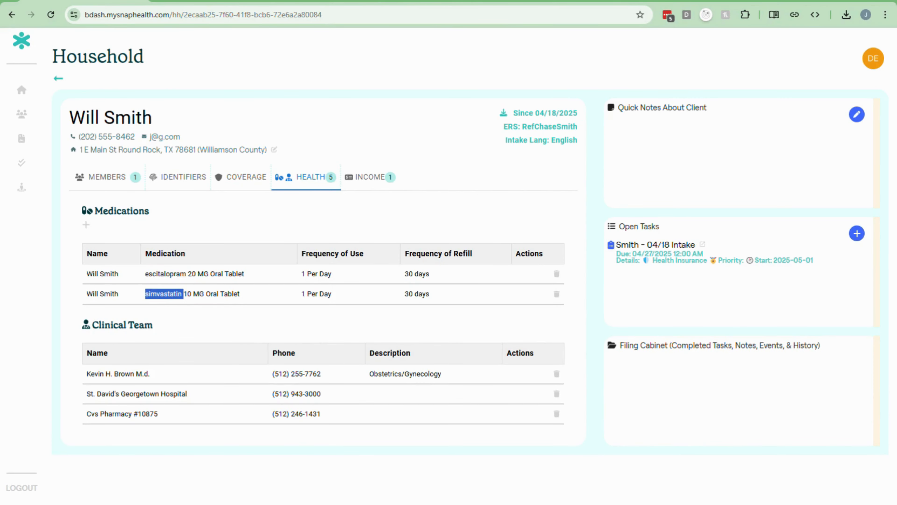
{"action": "key", "text": "ctrl+Tab"}
{"action": "left_click", "coordinate": [351, 274]}
{"action": "key", "text": "ctrl+v"}
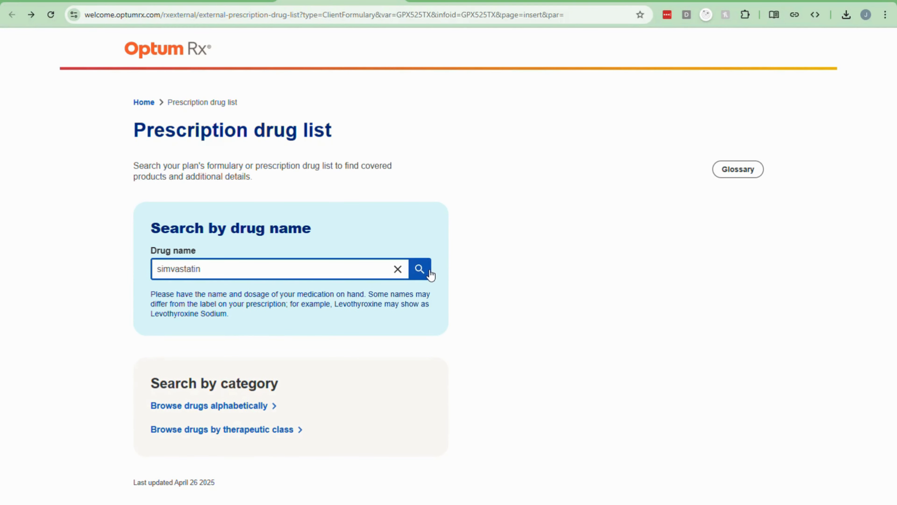
{"action": "left_click", "coordinate": [427, 271]}
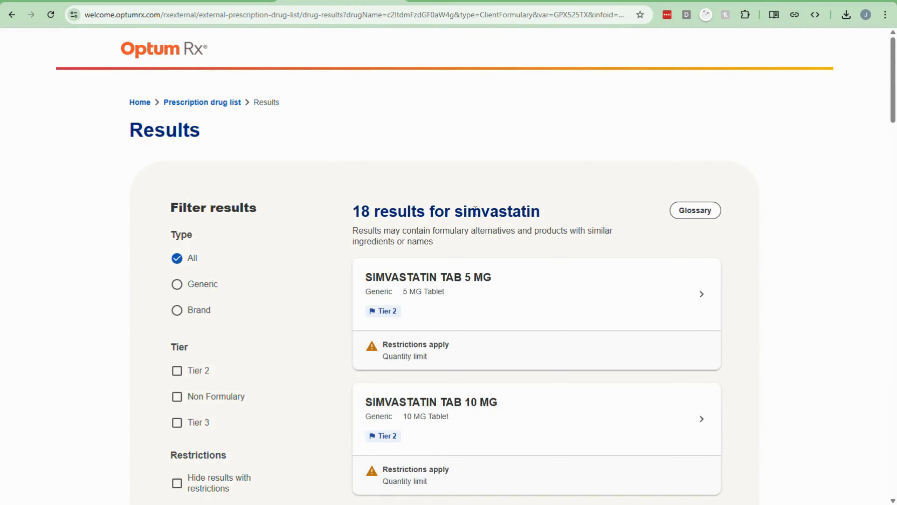
{"action": "scroll", "coordinate": [401, 332], "scroll_direction": "down", "scroll_amount": 3}
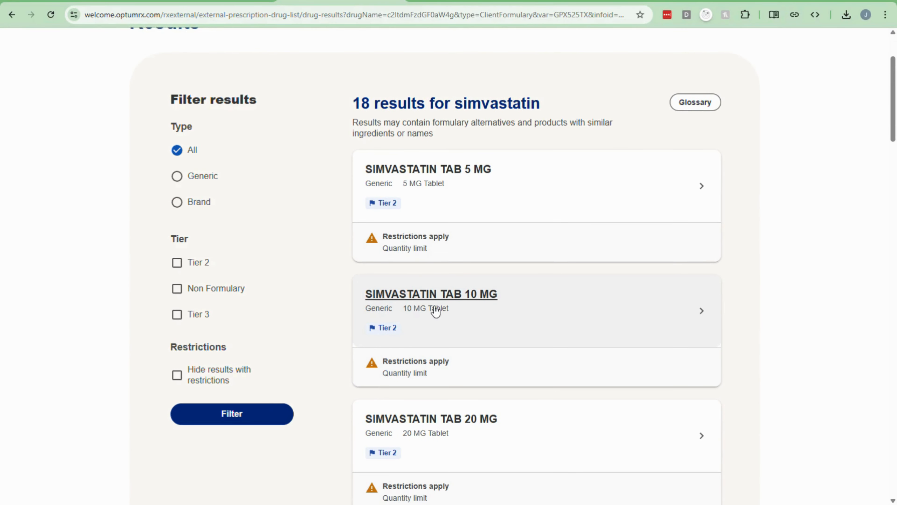
{"action": "left_click", "coordinate": [85, 1]}
Step: On the client's 04/18 intake task, post the note 'UHC has Escitalopram and simvastatin'
{"action": "left_click", "coordinate": [664, 244]}
{"action": "left_click", "coordinate": [435, 419]}
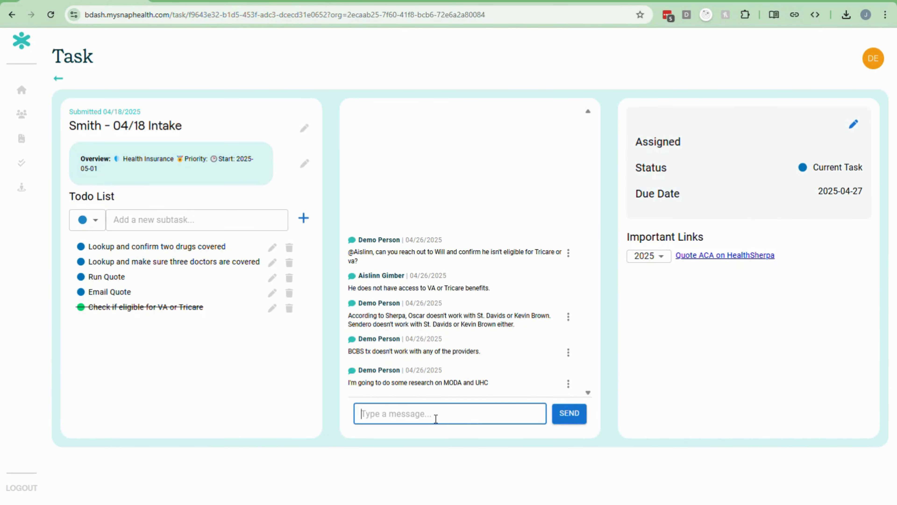
{"action": "type", "text": "UHC has Escitalo"}
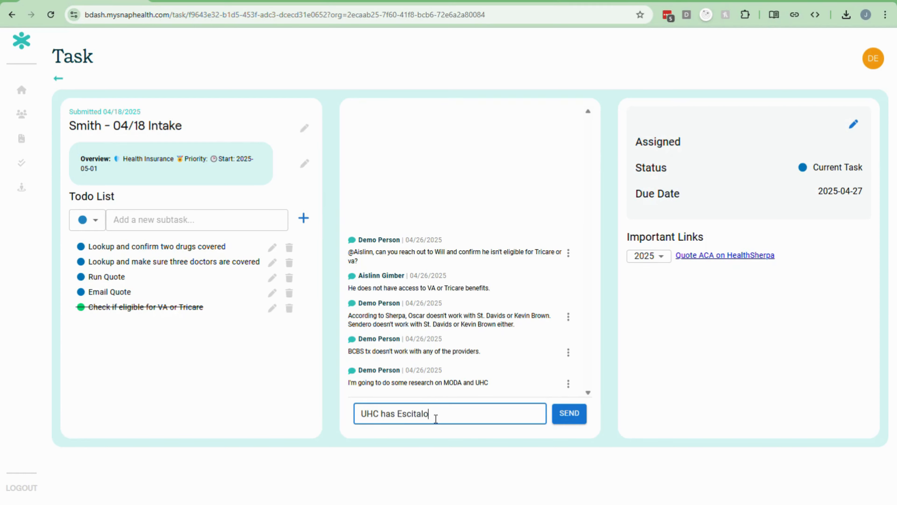
{"action": "type", "text": "pram and simvastatin as t2"}
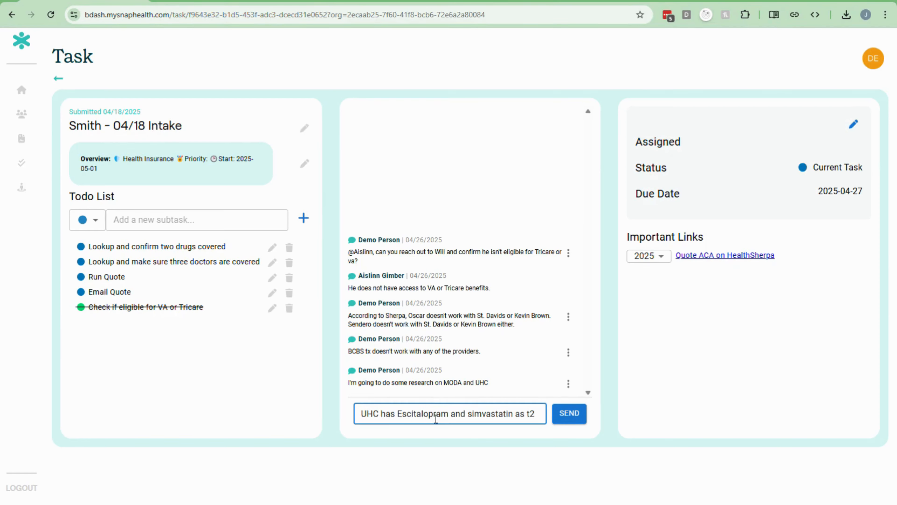
{"action": "key", "text": "Return"}
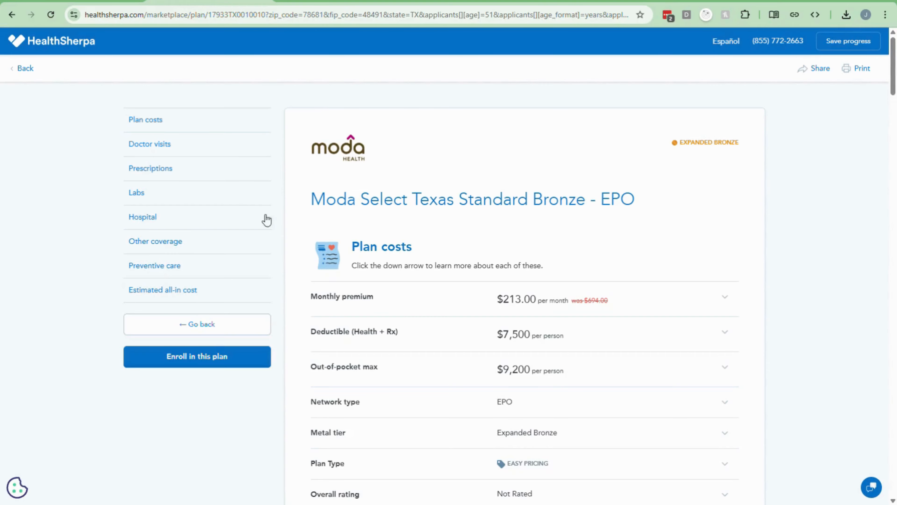
Step: Add Moda Select Texas Standard Bronze, UHC Bronze Standard and Moda Select Texas Standard Gold to comparison
{"action": "left_click", "coordinate": [219, 323]}
{"action": "scroll", "coordinate": [247, 318], "scroll_direction": "down", "scroll_amount": 6}
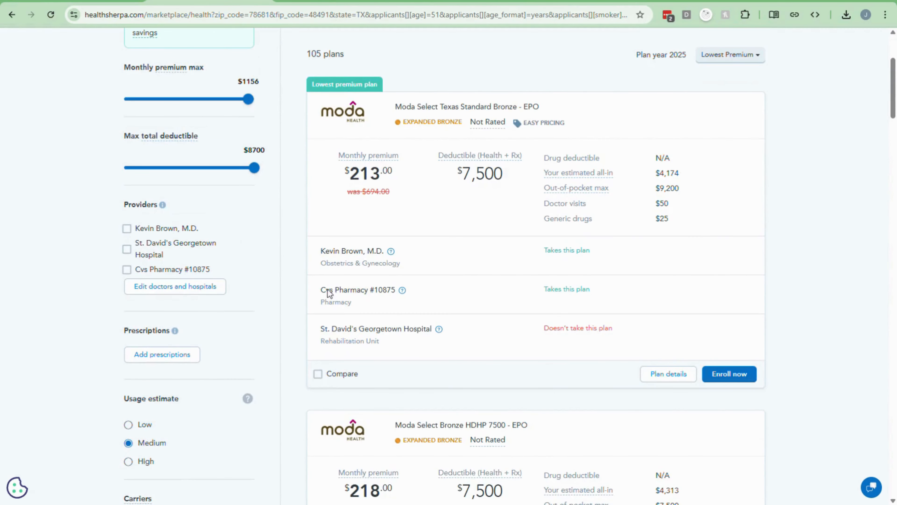
{"action": "left_click", "coordinate": [317, 375]}
{"action": "scroll", "coordinate": [318, 367], "scroll_direction": "down", "scroll_amount": 12}
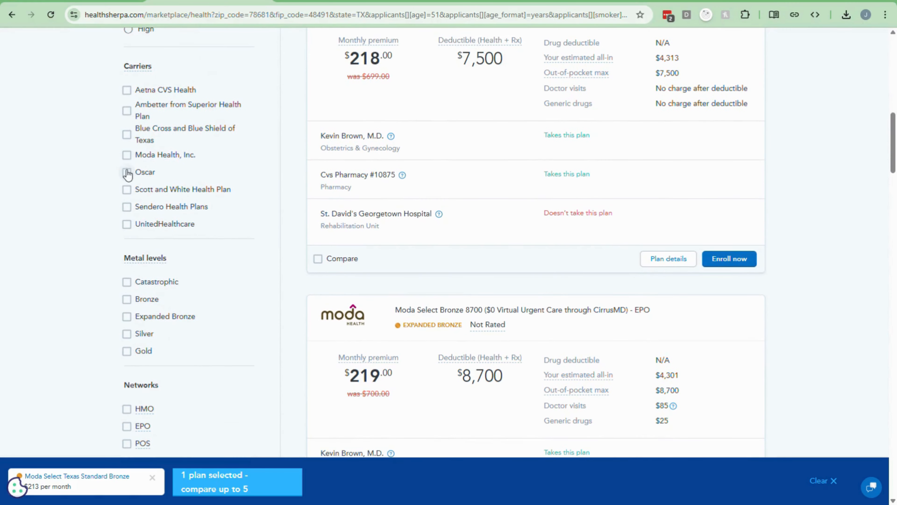
{"action": "left_click", "coordinate": [127, 155]}
{"action": "left_click", "coordinate": [127, 224]}
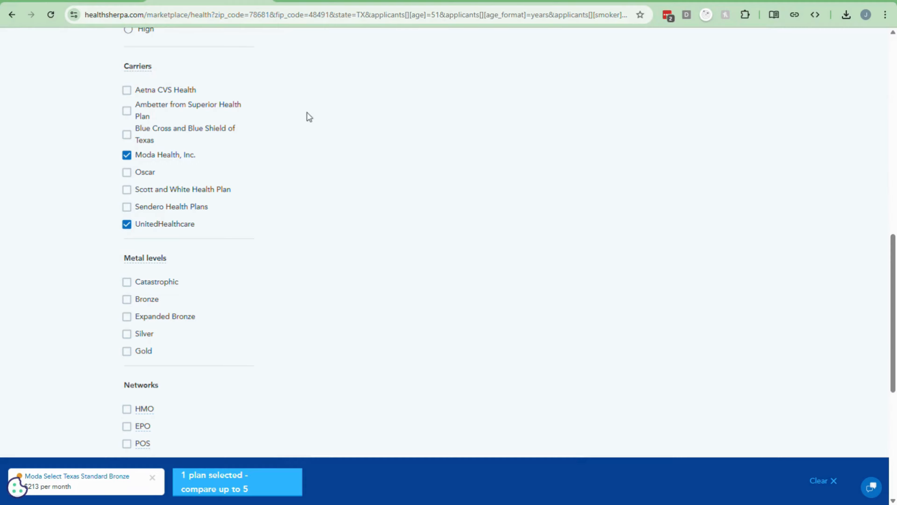
{"action": "scroll", "coordinate": [368, 149], "scroll_direction": "down", "scroll_amount": 20}
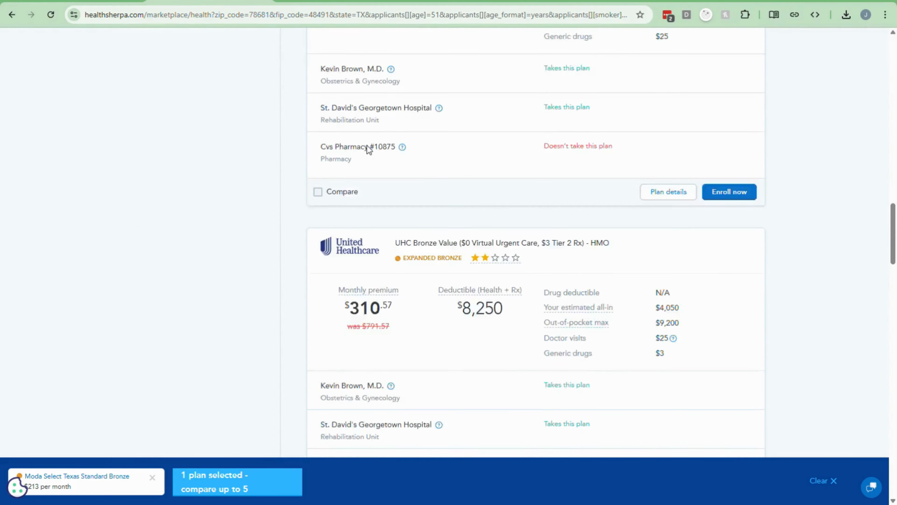
{"action": "left_click", "coordinate": [319, 193]}
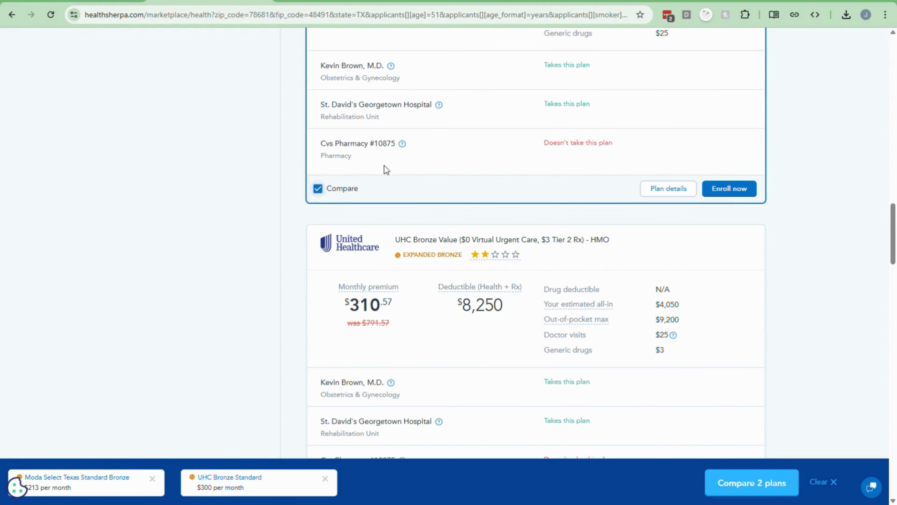
{"action": "scroll", "coordinate": [384, 166], "scroll_direction": "down", "scroll_amount": 20}
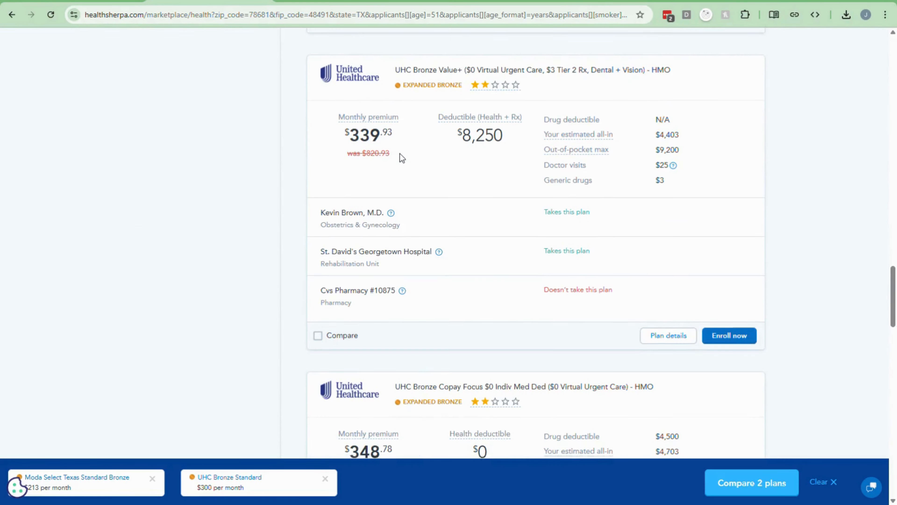
{"action": "left_click", "coordinate": [329, 332]}
Step: Compare the three plans side by side and copy the comparison page's share link
{"action": "left_click", "coordinate": [747, 483]}
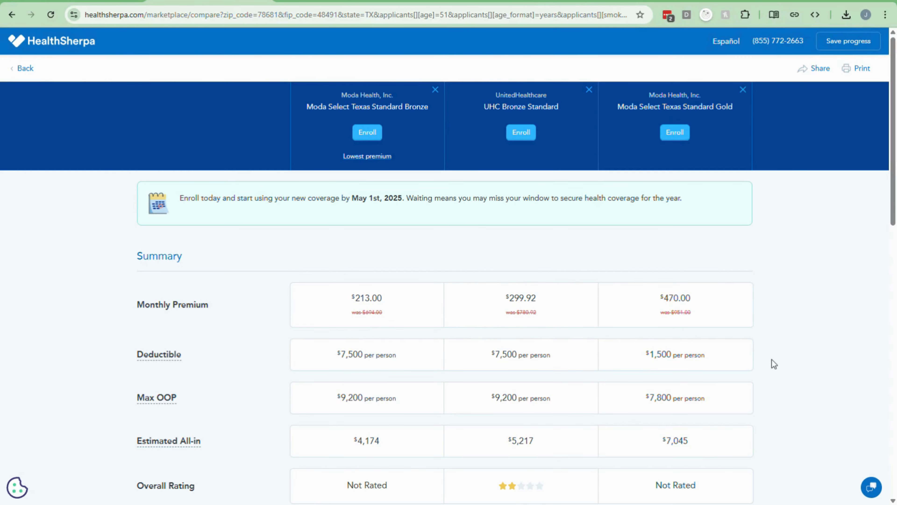
{"action": "left_click", "coordinate": [816, 69]}
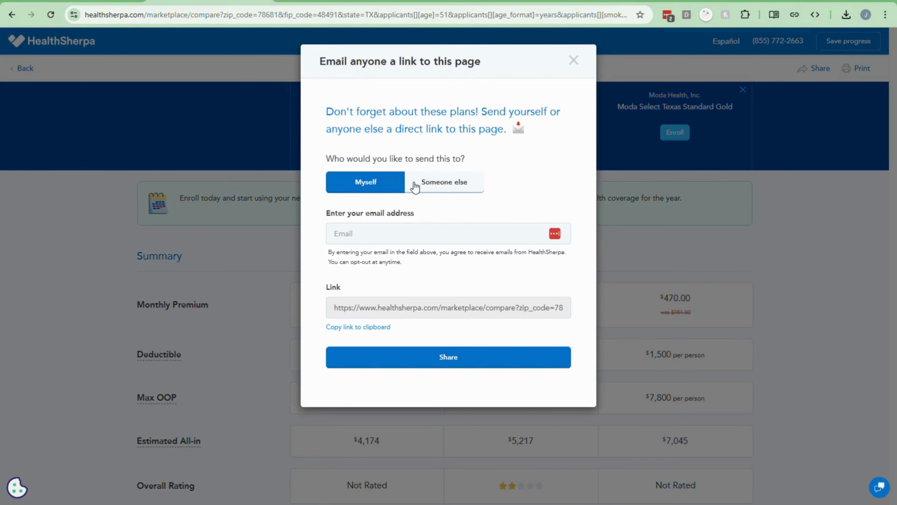
{"action": "left_click", "coordinate": [442, 185]}
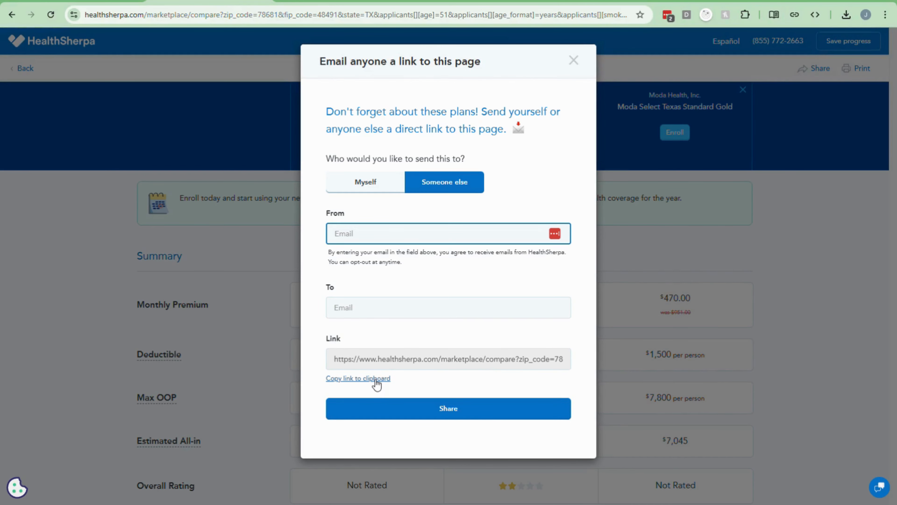
{"action": "left_click", "coordinate": [376, 379]}
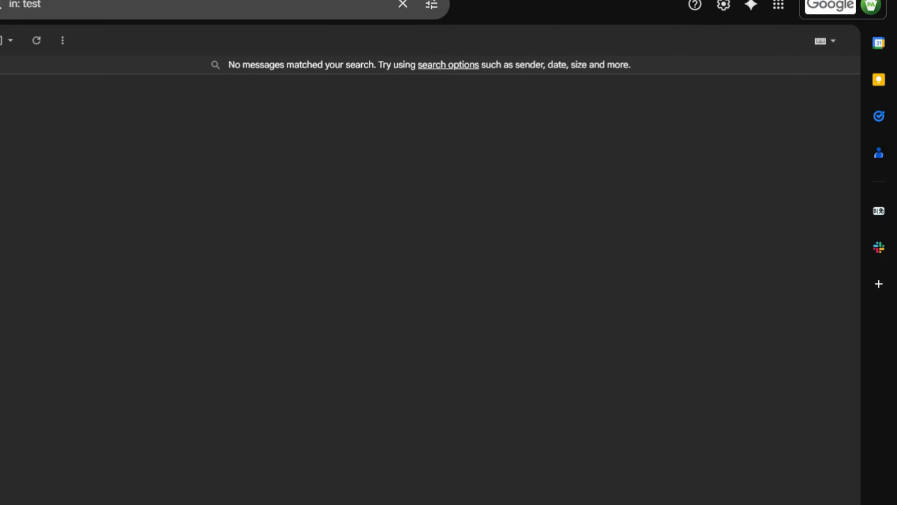
Step: Start a new email and fill it from the 2025 Plan Quotes template
{"action": "key", "text": "c"}
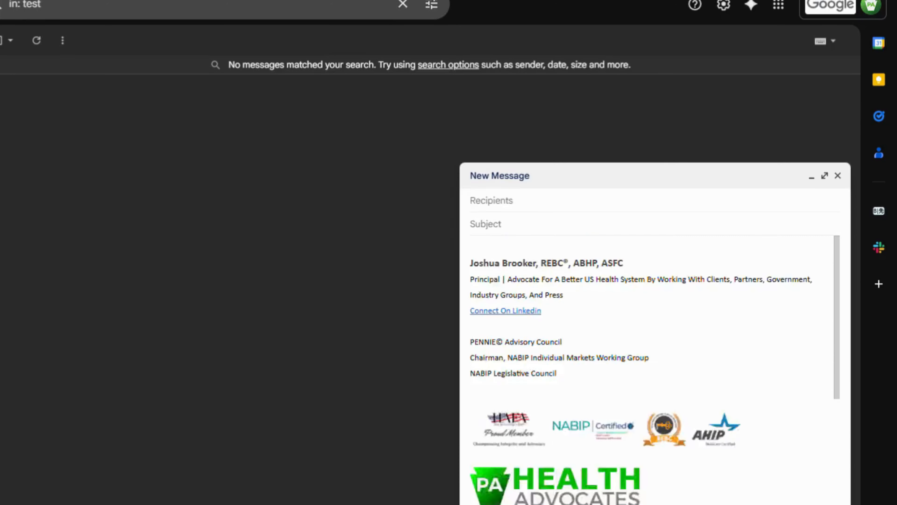
{"action": "left_click", "coordinate": [660, 504]}
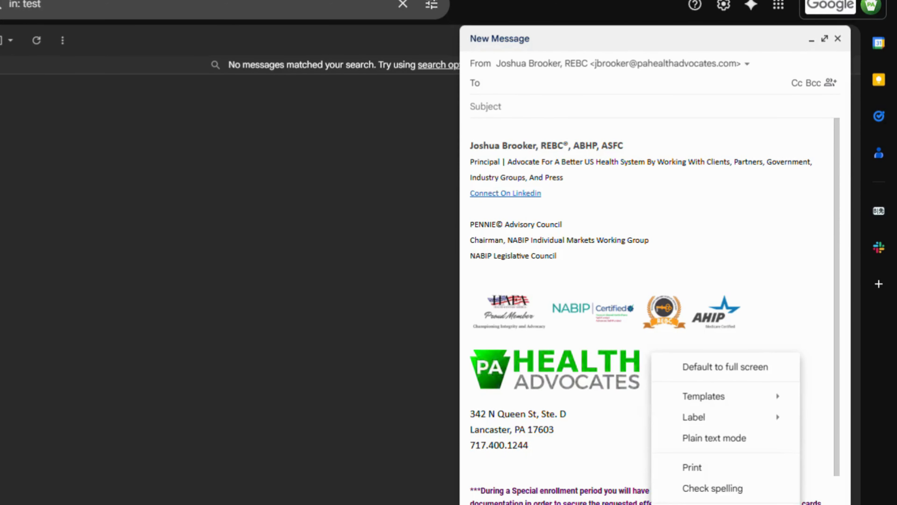
{"action": "mouse_move", "coordinate": [722, 401]}
{"action": "left_click", "coordinate": [547, 193]}
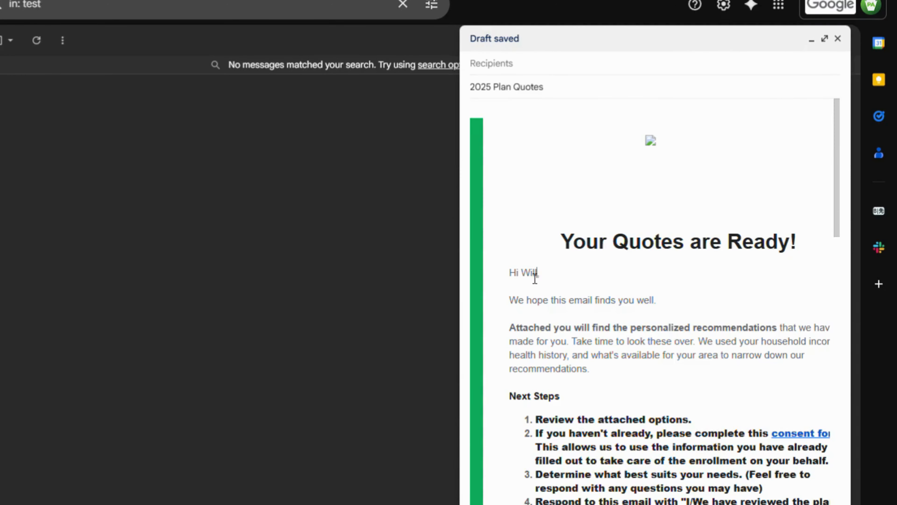
Step: Add a bold 'Recommendations' heading after the opening paragraph
{"action": "left_click", "coordinate": [618, 376]}
{"action": "key", "text": "Return"}
{"action": "type", "text": "Recommendation"}
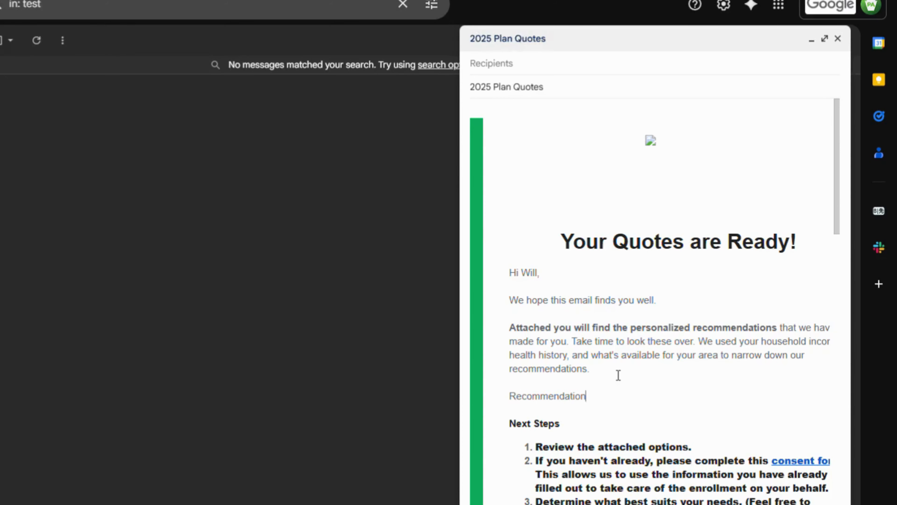
{"action": "type", "text": "s"}
{"action": "key", "text": "shift+Home"}
{"action": "key", "text": "ctrl+b"}
{"action": "key", "text": "End"}
{"action": "key", "text": "Return"}
{"action": "key", "text": "Return"}
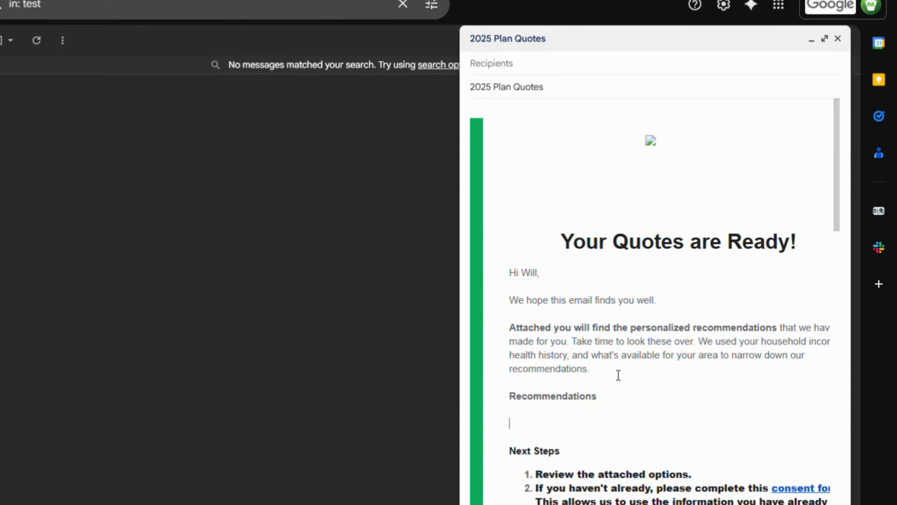
Step: Add 'Check Your Quotes Here' with 'Here' linked to the copied comparison page
{"action": "scroll", "coordinate": [534, 360], "scroll_direction": "down", "scroll_amount": 2}
{"action": "type", "text": "Check Your Quotes Here"}
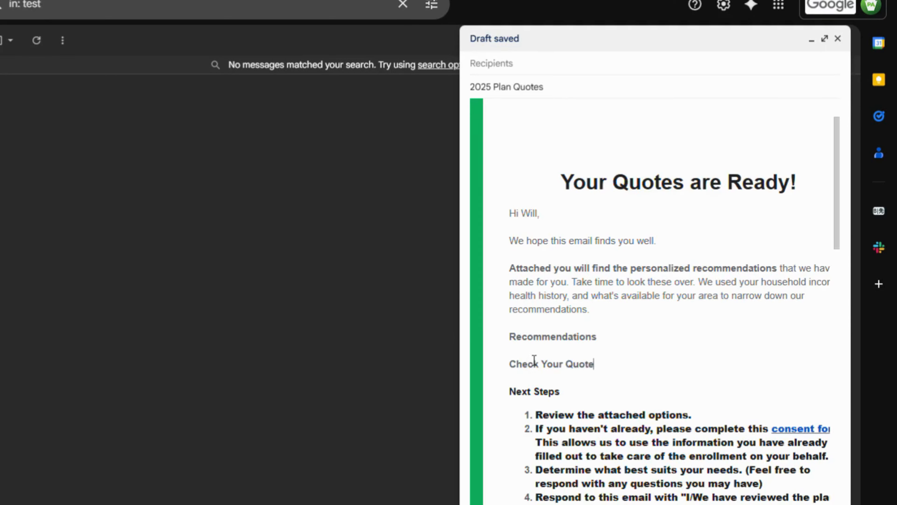
{"action": "key", "text": "shift+Left"}
{"action": "key", "text": "shift+Left"}
{"action": "key", "text": "shift+Left"}
{"action": "key", "text": "ctrl+k"}
{"action": "key", "text": "ctrl+v"}
{"action": "left_click", "coordinate": [779, 397]}
Step: Write the recommendation rationale explaining the best plan, cost and personal preference
{"action": "key", "text": "Return"}
{"action": "type", "text": "Based on "}
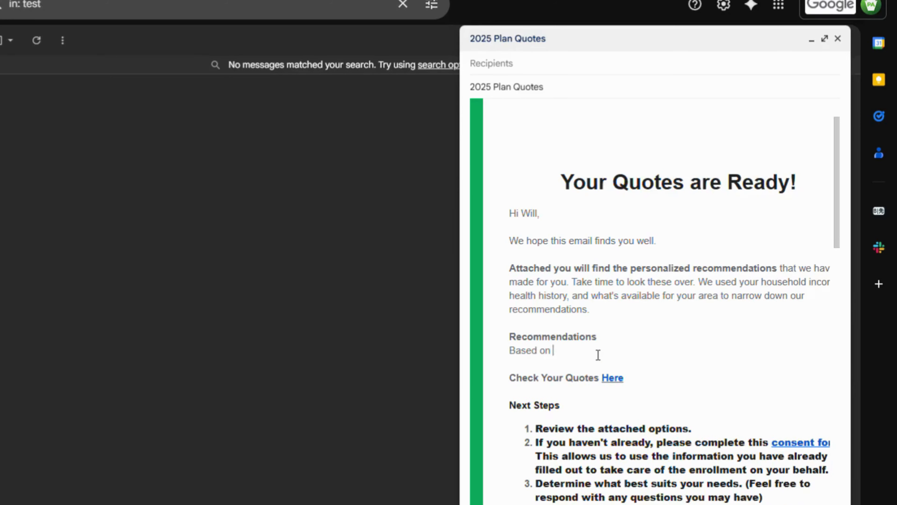
{"action": "type", "text": "yoru intake, I believe the best plan is"}
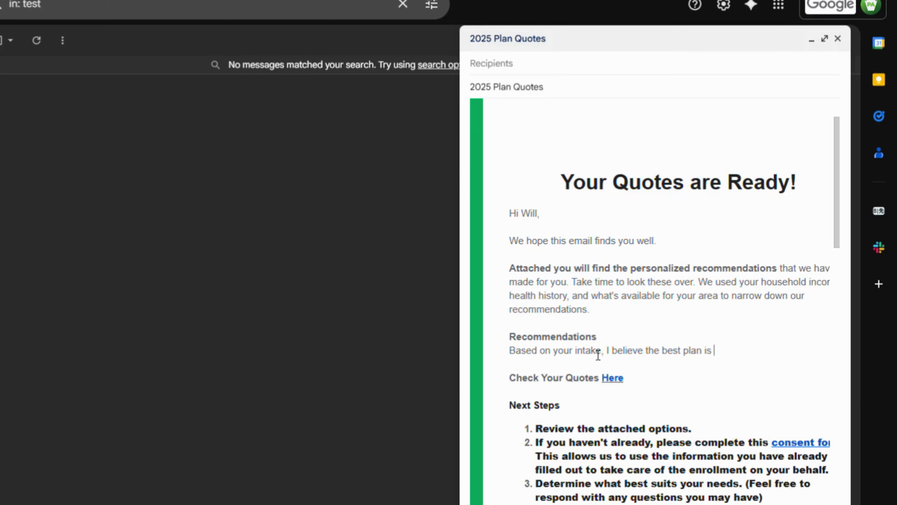
{"action": "type", "text": "going to be the one"}
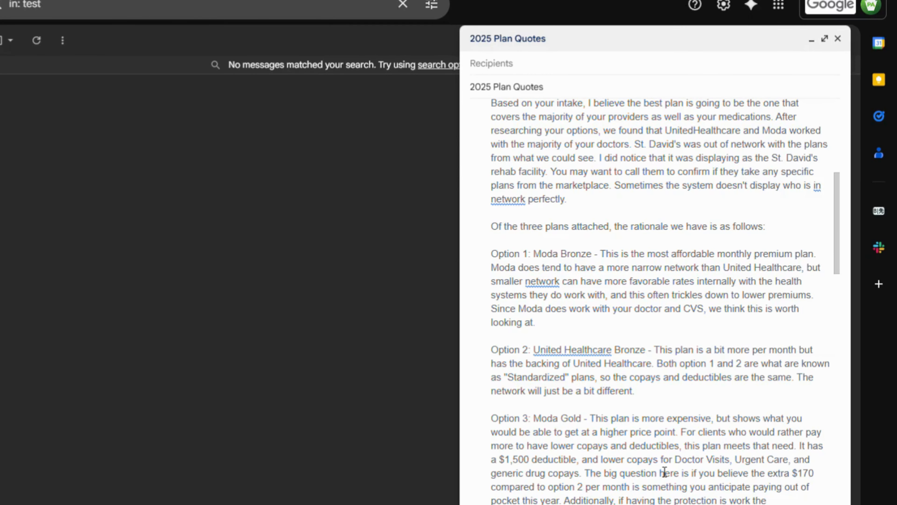
{"action": "key", "text": "BackSpace"}
{"action": "key", "text": "BackSpace"}
{"action": "key", "text": "BackSpace"}
{"action": "key", "text": "BackSpace"}
{"action": "key", "text": "BackSpace"}
{"action": "key", "text": "BackSpace"}
{"action": "key", "text": "BackSpace"}
{"action": "key", "text": "BackSpace"}
{"action": "type", "text": "the cost. This is a"}
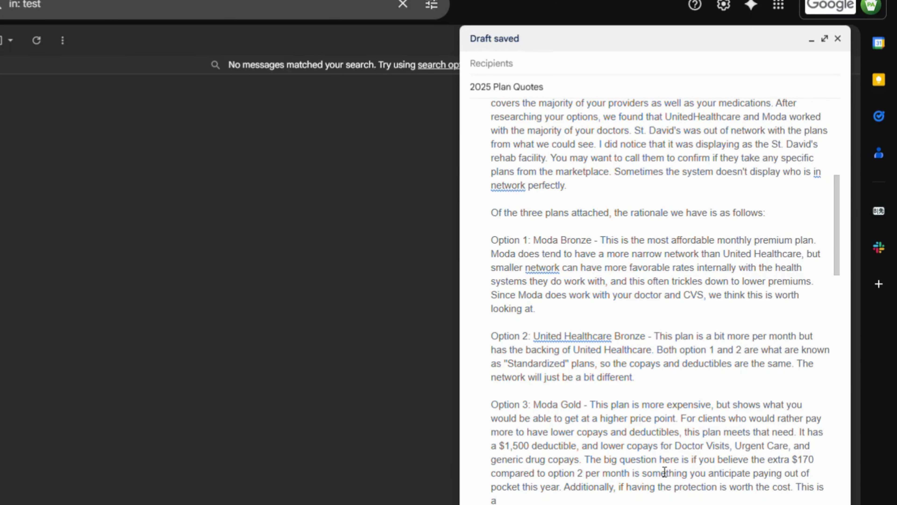
{"action": "type", "text": " matter of personal preference, which is why we include this option."}
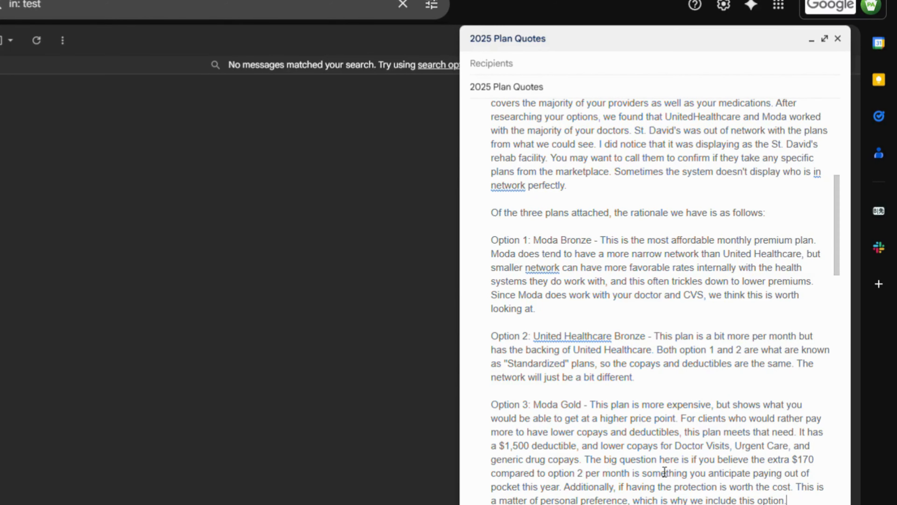
{"action": "scroll", "coordinate": [664, 471], "scroll_direction": "down", "scroll_amount": 2}
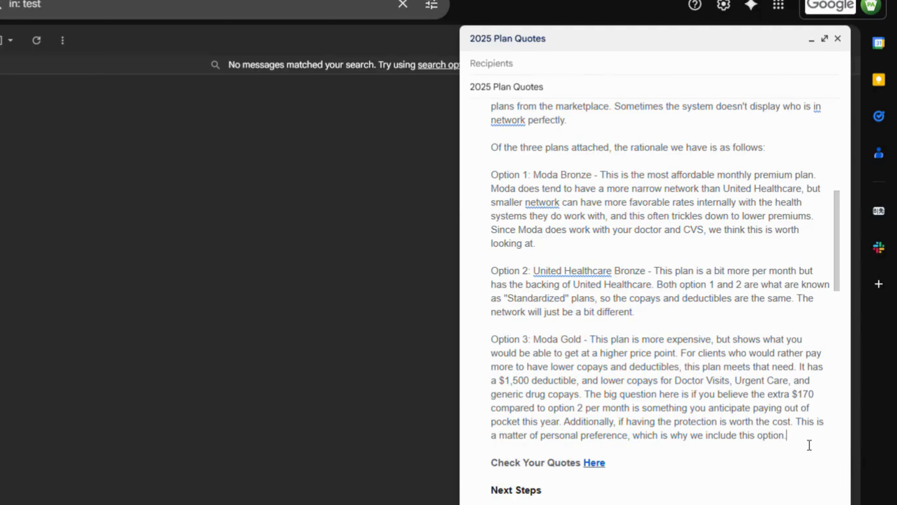
Step: Have ChatGPT rework the three plan-option paragraphs, then select its more concise reply
{"action": "left_click_drag", "start_coordinate": [810, 445], "coordinate": [492, 175]}
{"action": "key", "text": "ctrl+c"}
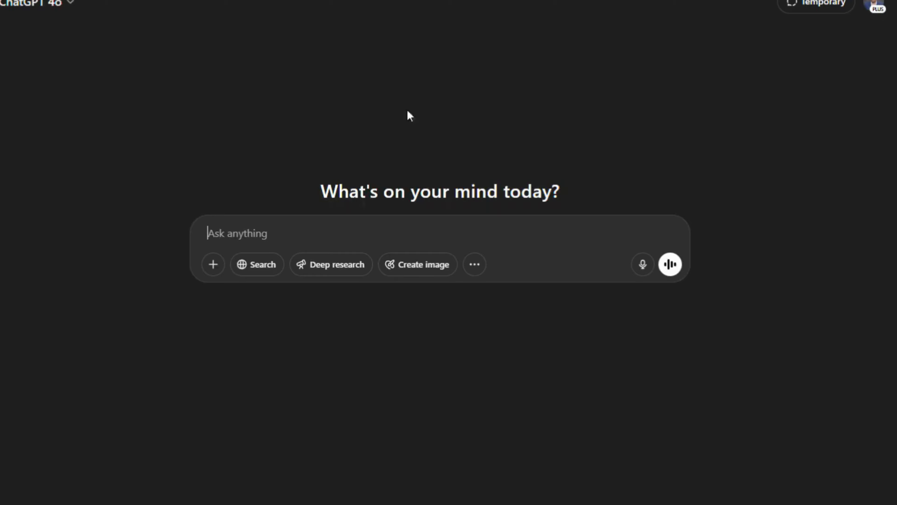
{"action": "type", "text": "Please rework this"}
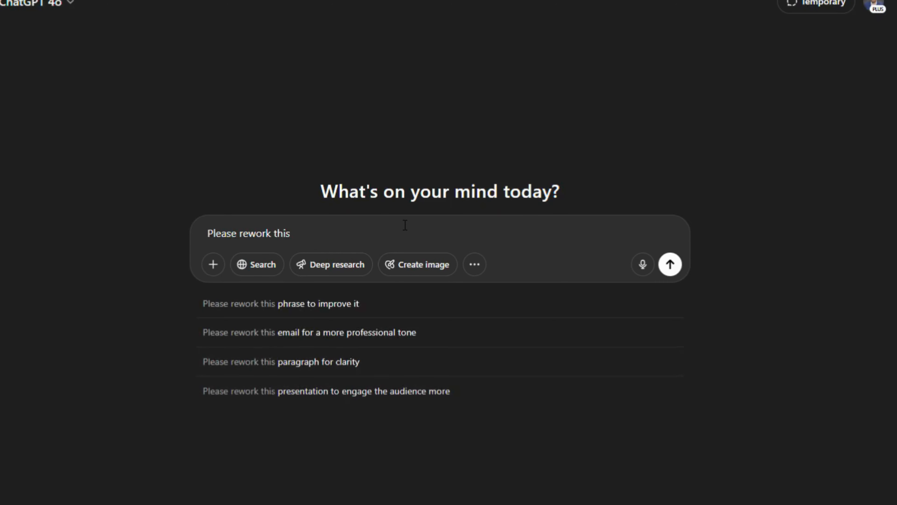
{"action": "type", "text": ":"}
{"action": "key", "text": "shift+Return"}
{"action": "key", "text": "ctrl+v"}
{"action": "key", "text": "Return"}
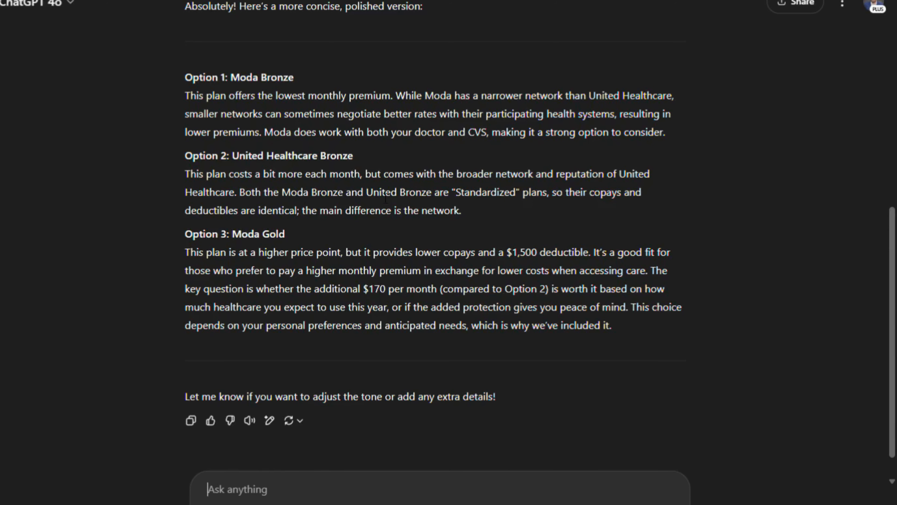
{"action": "scroll", "coordinate": [325, 202], "scroll_direction": "down", "scroll_amount": 1}
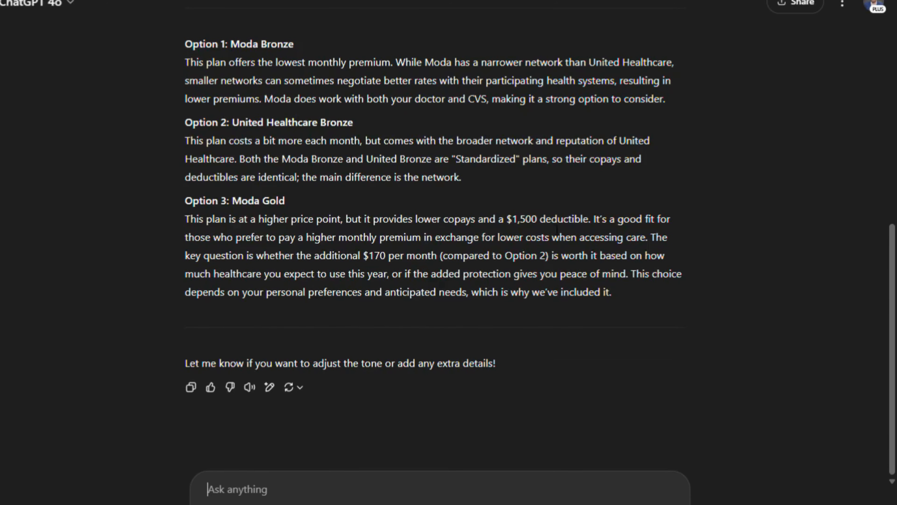
{"action": "left_click_drag", "start_coordinate": [625, 304], "coordinate": [184, 43]}
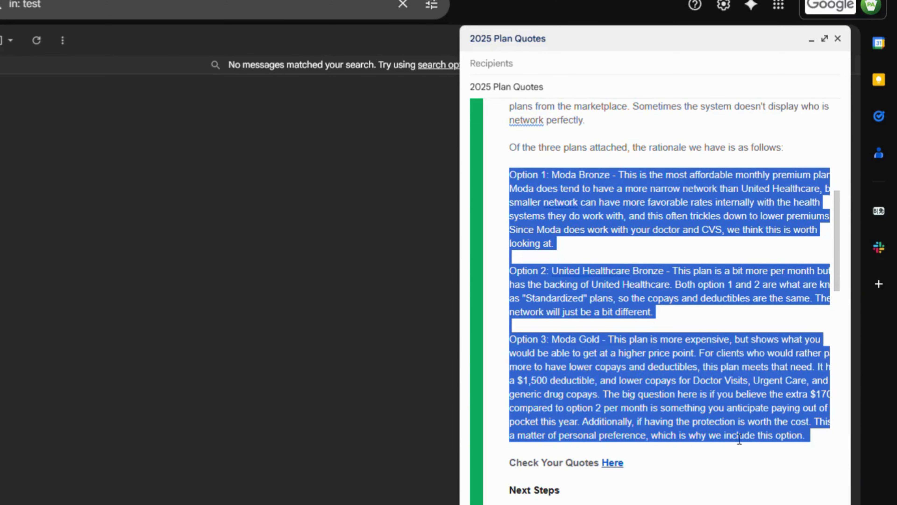
Step: Replace the draft's option text with ChatGPT's Moda Bronze, United Healthcare Bronze and Moda Gold wording, then review it
{"action": "key", "text": "ctrl+v"}
{"action": "scroll", "coordinate": [572, 477], "scroll_direction": "down", "scroll_amount": 7}
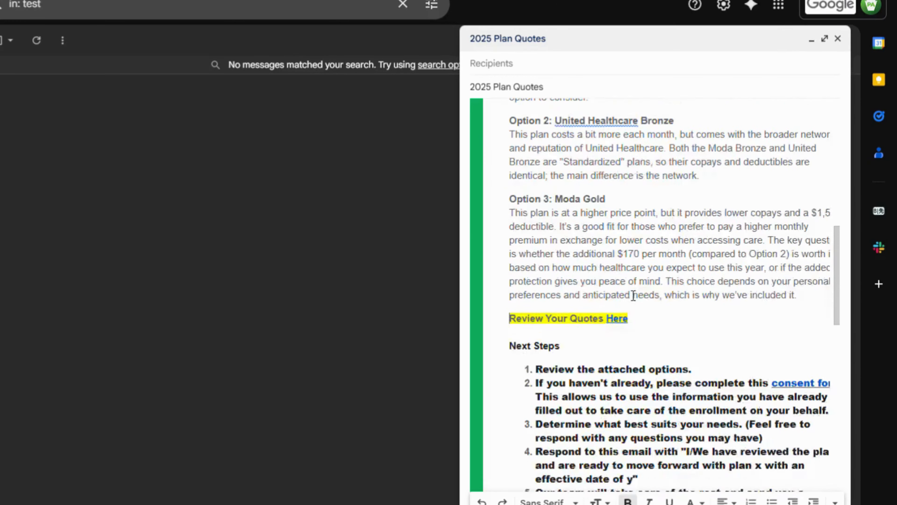
{"action": "scroll", "coordinate": [687, 300], "scroll_direction": "down", "scroll_amount": 2}
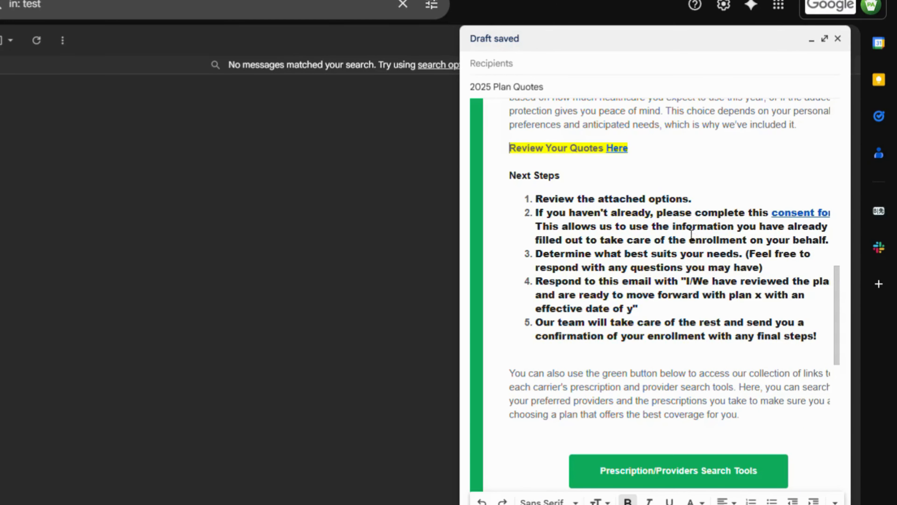
{"action": "scroll", "coordinate": [642, 149], "scroll_direction": "down", "scroll_amount": 8}
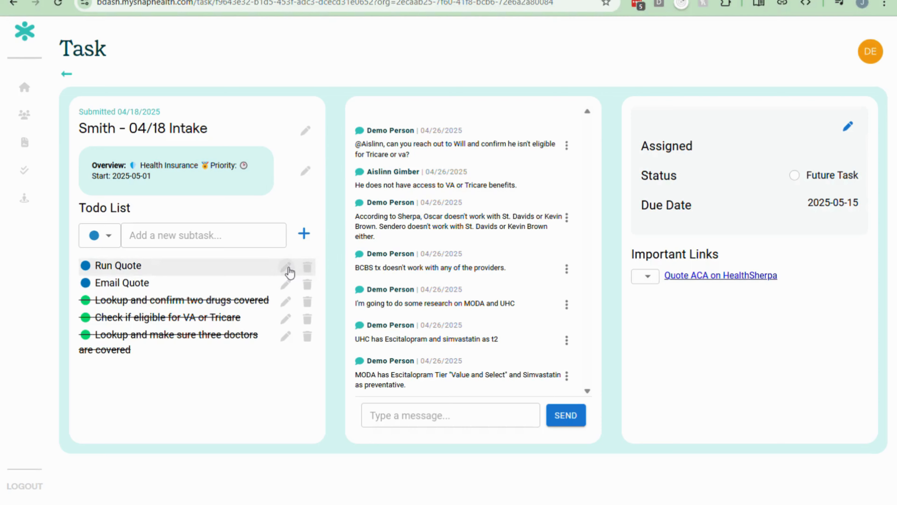
Step: Mark the Run Quote todo completed with the green status
{"action": "left_click", "coordinate": [286, 268]}
{"action": "left_click", "coordinate": [99, 270]}
{"action": "left_click", "coordinate": [94, 386]}
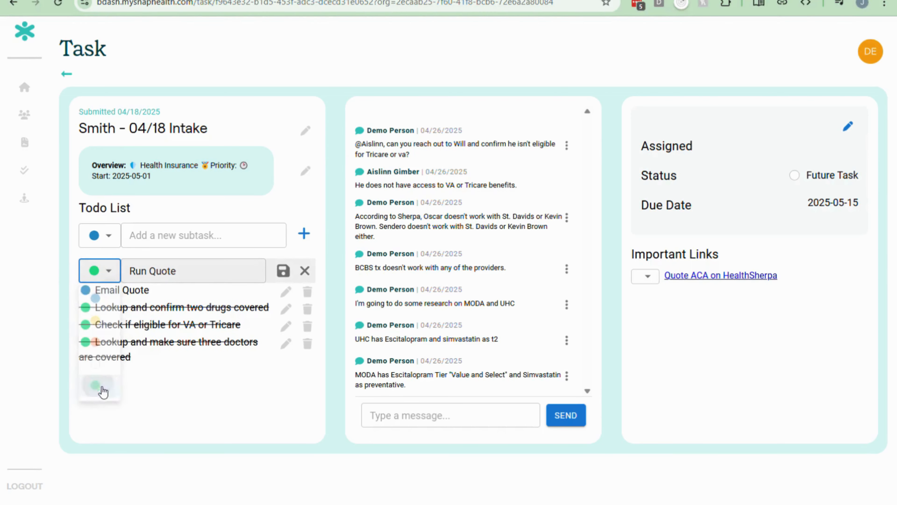
{"action": "left_click", "coordinate": [283, 272]}
Step: Set the Email Quote todo to the yellow pending status
{"action": "left_click", "coordinate": [286, 267]}
{"action": "left_click", "coordinate": [99, 269]}
{"action": "left_click", "coordinate": [94, 320]}
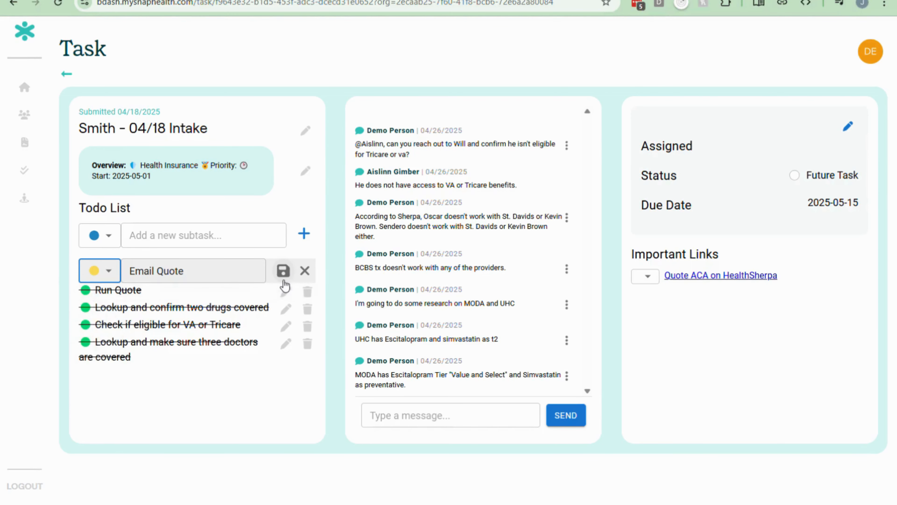
{"action": "left_click", "coordinate": [283, 270]}
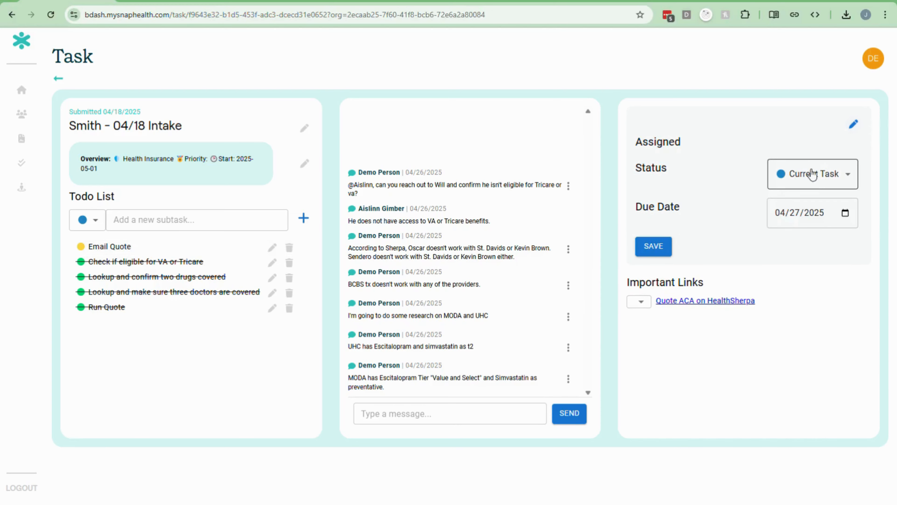
Step: Set the task status to Done, Waiting Response with a due date of 2025-04-30
{"action": "left_click", "coordinate": [813, 174]}
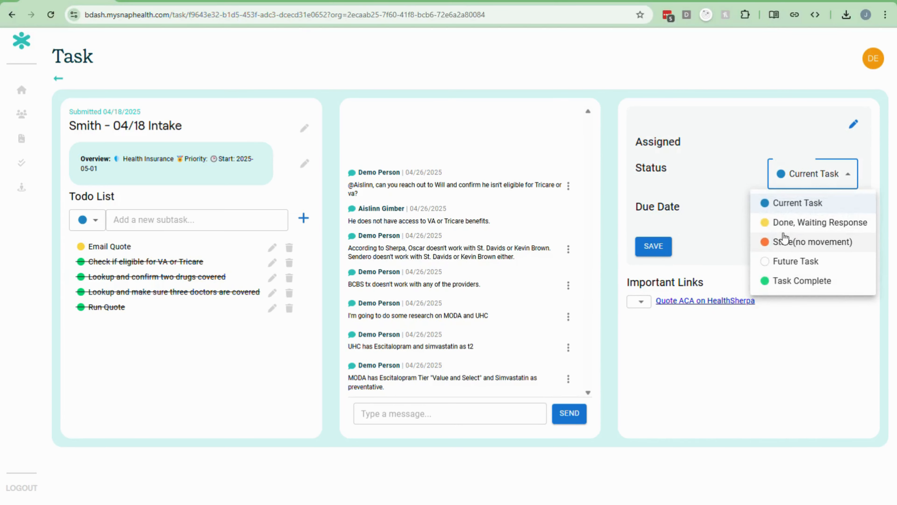
{"action": "left_click", "coordinate": [798, 222]}
{"action": "left_click", "coordinate": [794, 212]}
{"action": "type", "text": "30"}
{"action": "left_click", "coordinate": [653, 247]}
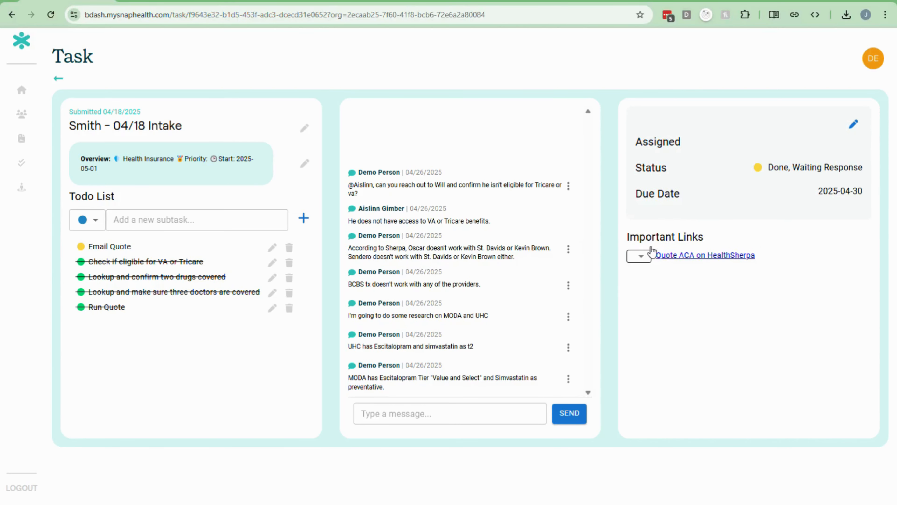
Step: Post a 'Sent Quote' chat message with the pasted plan rationale
{"action": "left_click", "coordinate": [403, 423]}
{"action": "type", "text": "Sent Quote"}
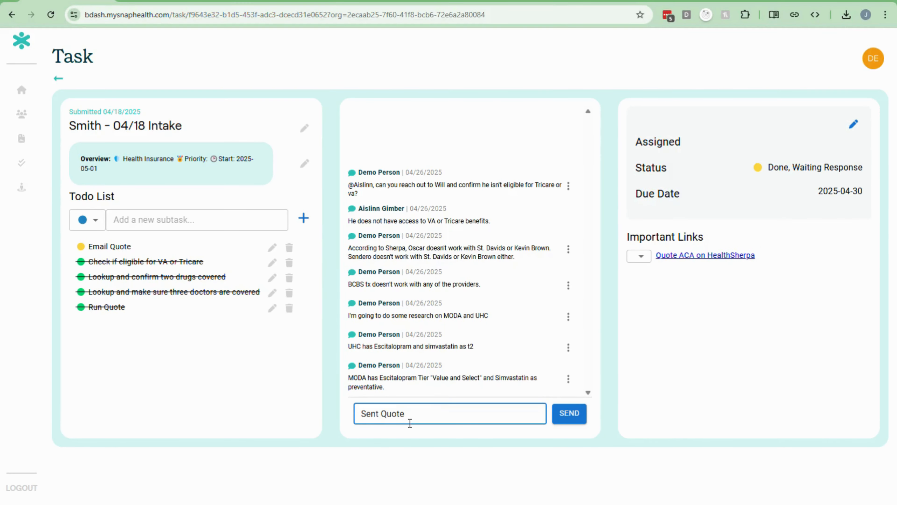
{"action": "type", "text": "s"}
{"action": "type", "text": "Here was m"}
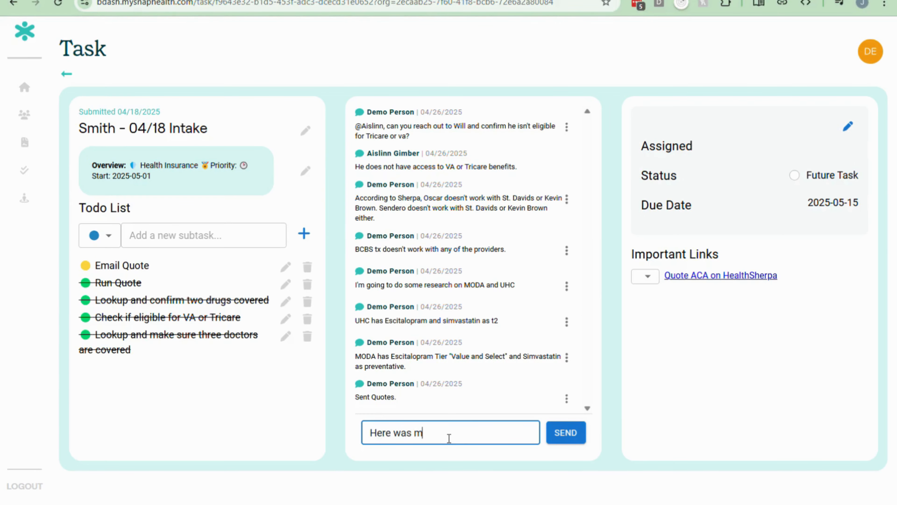
{"action": "type", "text": "y rationale:"}
{"action": "type", "text": "Option 1: Moda Bronze This plan offers the lowest monthly premium. While Moda has a narrower network than United Healthcare, smaller networks can sometimes negotiate better rates with their participating health systems, resulting in lower premiums. Moda does work with both your doctor and CVS, making it a strong option to consider. Option 2: United Healthcare Bronze This plan costs a bit more each month, but comes with the broader network and reputation of United Healthcare. Both the Moda Bronze and United Bronze are \"Standardized\" plans, so their copays and deductibles are identical; the main difference is the network. Option 3: Moda Gold This plan is at a higher price point, but it provides lower copays and a $1,500 deductible. It’s a good fit for those who prefer to pay a higher monthly premium in exchange for lower costs when accessing care. The key question is whether the additional $170 per month (compared to Option 2) is worth it based on how much healthcare you expect to use this year, or if the added protection gives you peace of mind. This choice depends on your personal preferences and anticipated needs, which is why we’ve included it."}
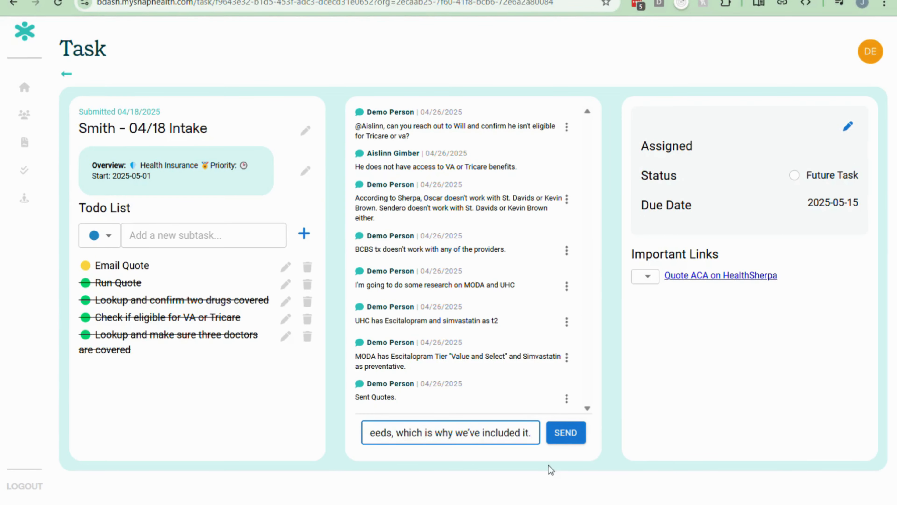
{"action": "left_click", "coordinate": [565, 432]}
Step: Post a comment 'Here was the sherpa link:' followed by the HealthSherpa quote URL
{"action": "left_click", "coordinate": [414, 462]}
{"action": "type", "text": "Here was the sherpa link"}
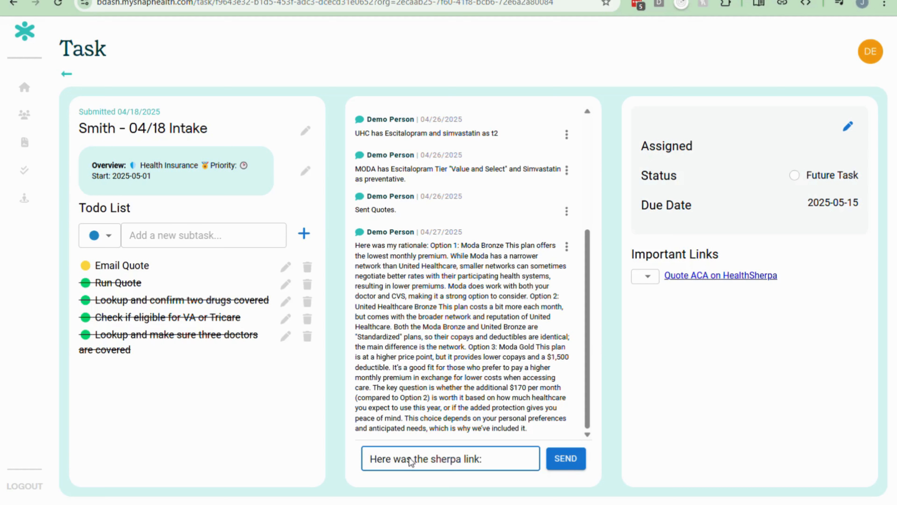
{"action": "type", "text": ":"}
{"action": "key", "text": "ctrl+v"}
{"action": "left_click", "coordinate": [567, 459]}
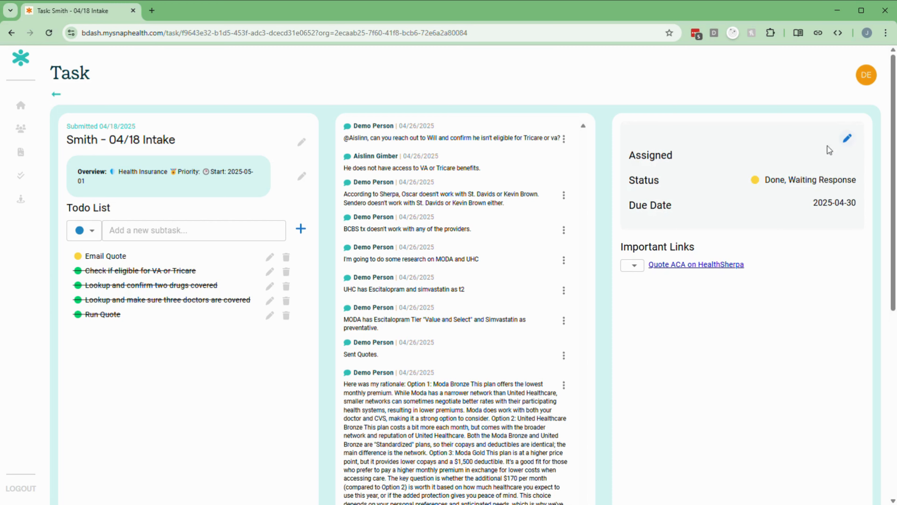
Step: Mark the Email Quote todo done with the green status
{"action": "left_click", "coordinate": [270, 258]}
{"action": "left_click", "coordinate": [89, 261]}
{"action": "left_click", "coordinate": [87, 363]}
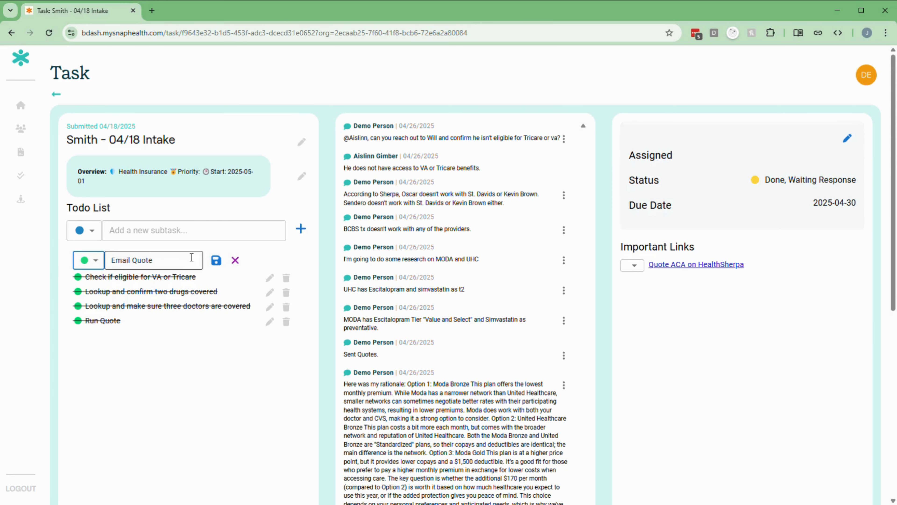
{"action": "left_click", "coordinate": [146, 224]}
Step: Start an 'Enroll' subtask and type a note asking to complete the client's enrollment
{"action": "scroll", "coordinate": [146, 224], "scroll_direction": "down", "scroll_amount": 1}
{"action": "type", "text": "Enroll"}
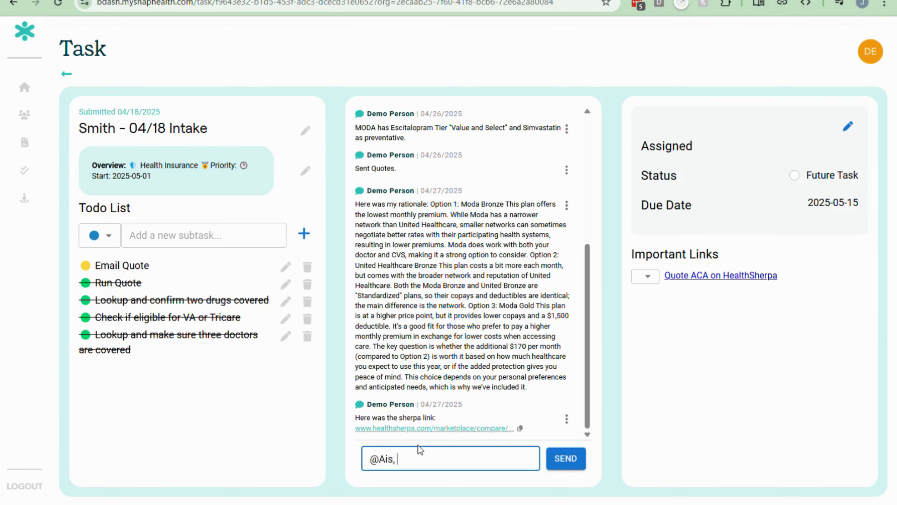
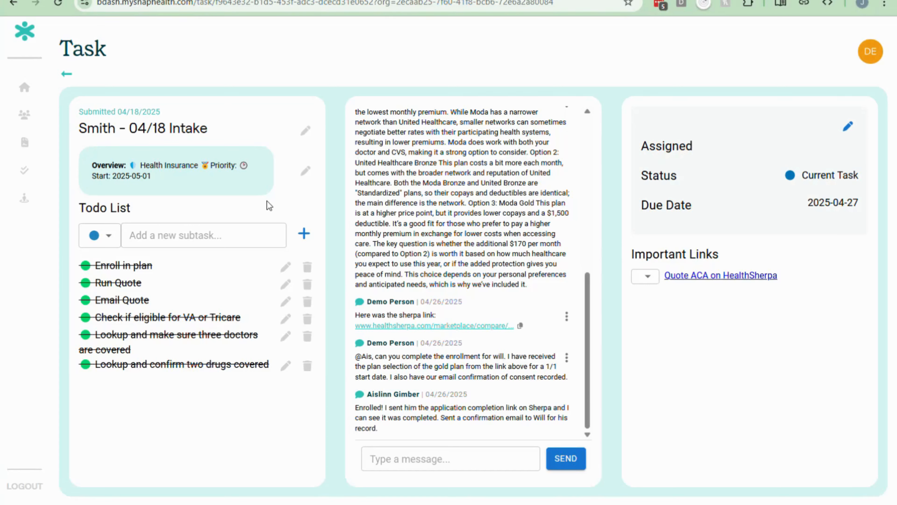
Step: Add a not-started subtask 'DMI - Income - Due by 6/1'
{"action": "left_click", "coordinate": [106, 235]}
{"action": "left_click", "coordinate": [93, 264]}
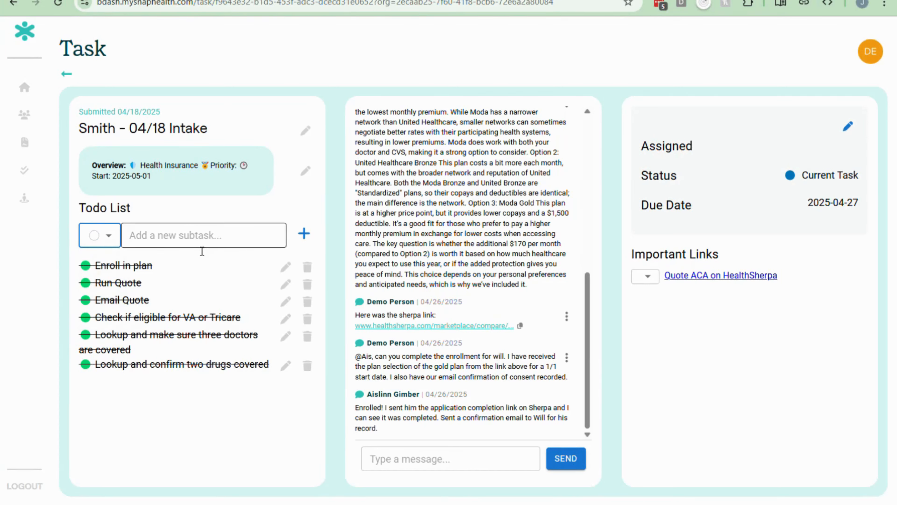
{"action": "left_click", "coordinate": [209, 240]}
{"action": "type", "text": "DMI - Income - "}
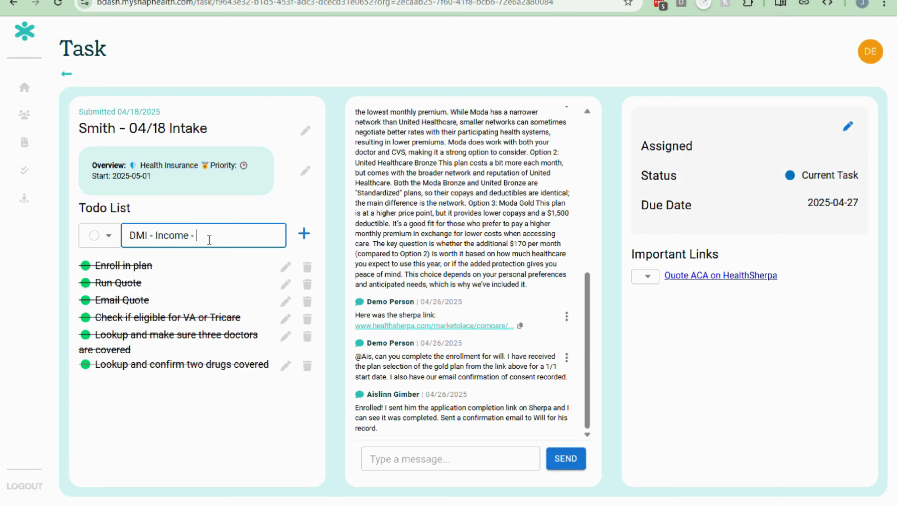
{"action": "type", "text": "Due by 6/1"}
{"action": "left_click", "coordinate": [304, 233]}
Step: Make the task a Future Task due 2025-05-15 and post a note about verifying income after OEP
{"action": "left_click", "coordinate": [848, 126]}
{"action": "left_click", "coordinate": [802, 183]}
{"action": "left_click", "coordinate": [781, 282]}
{"action": "left_click", "coordinate": [759, 228]}
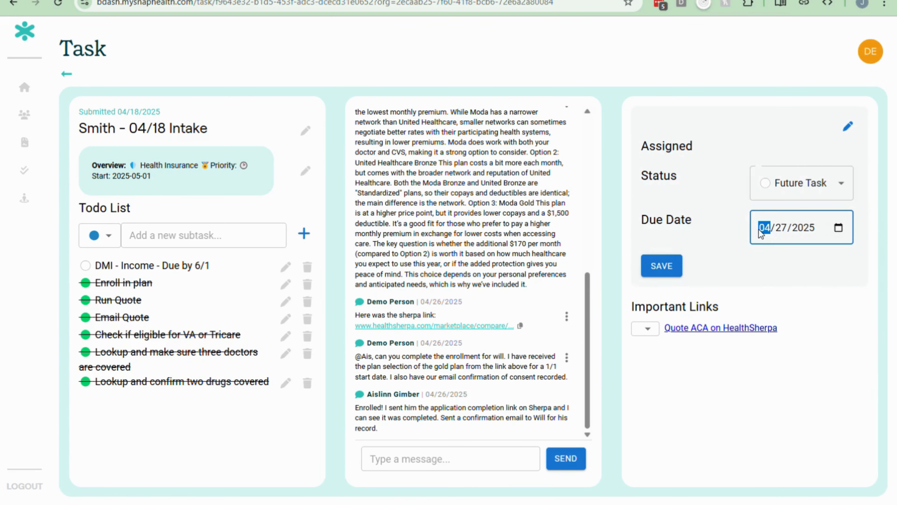
{"action": "type", "text": "0515"}
{"action": "left_click", "coordinate": [664, 265]}
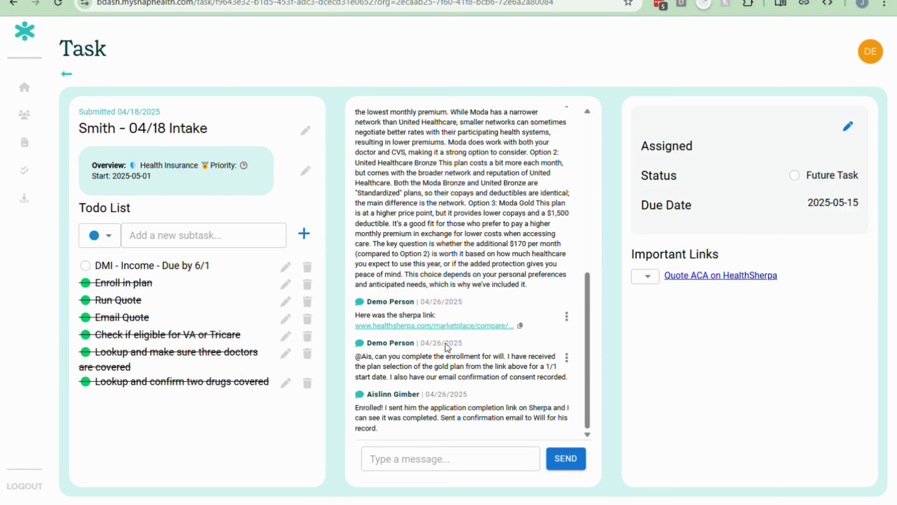
{"action": "type", "text": "Need to verify income"}
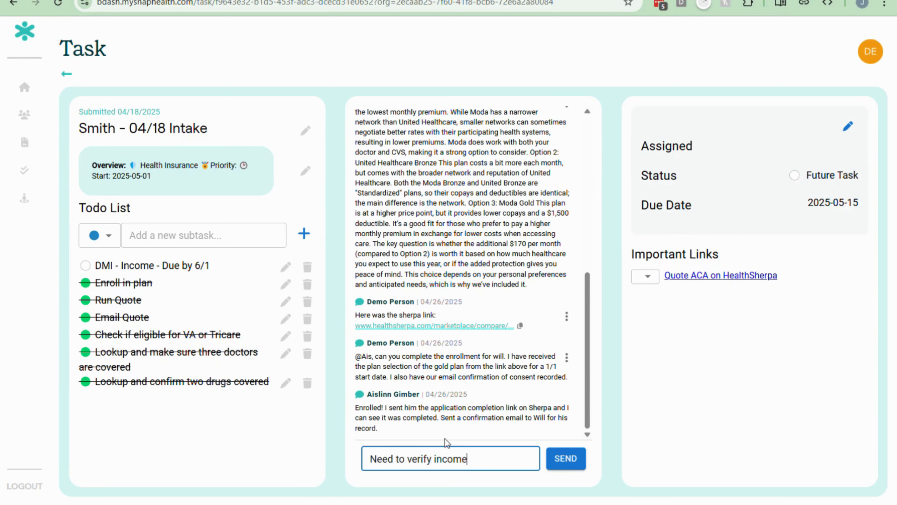
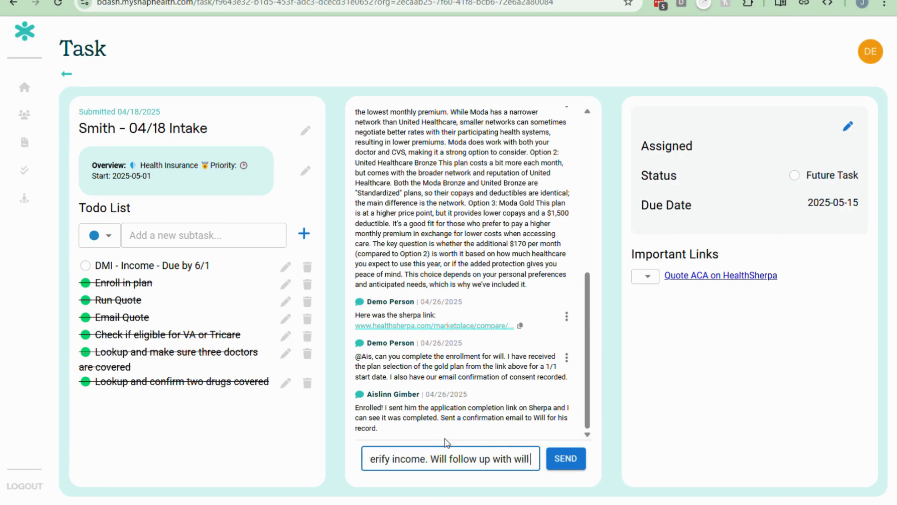
{"action": "type", "text": " after OEP is over"}
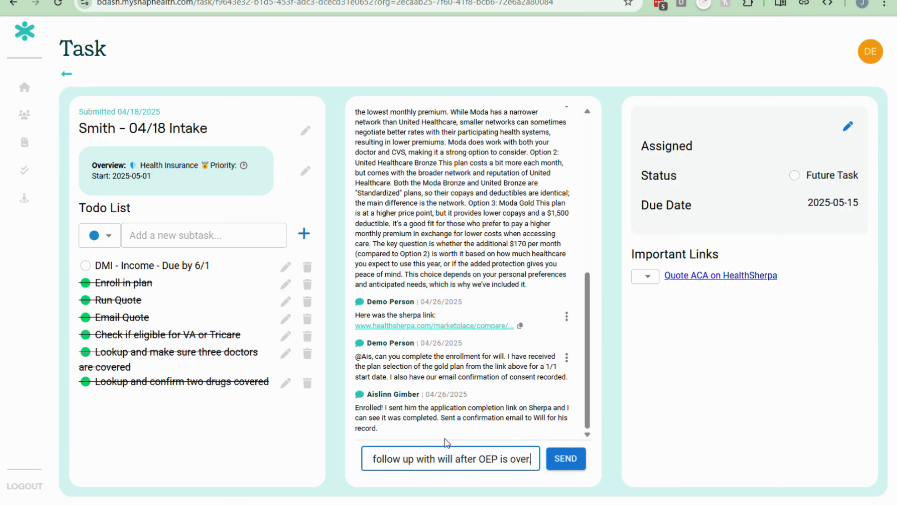
{"action": "left_click", "coordinate": [566, 458]}
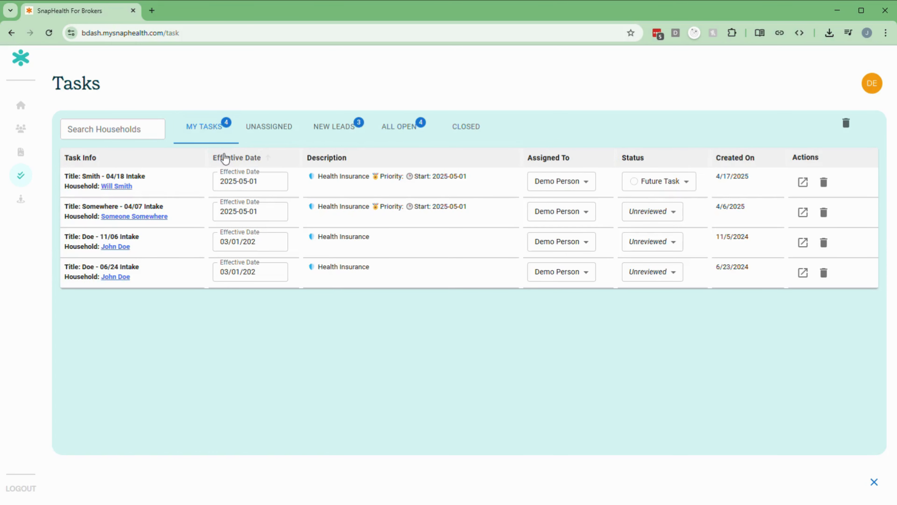
{"action": "left_click", "coordinate": [266, 133]}
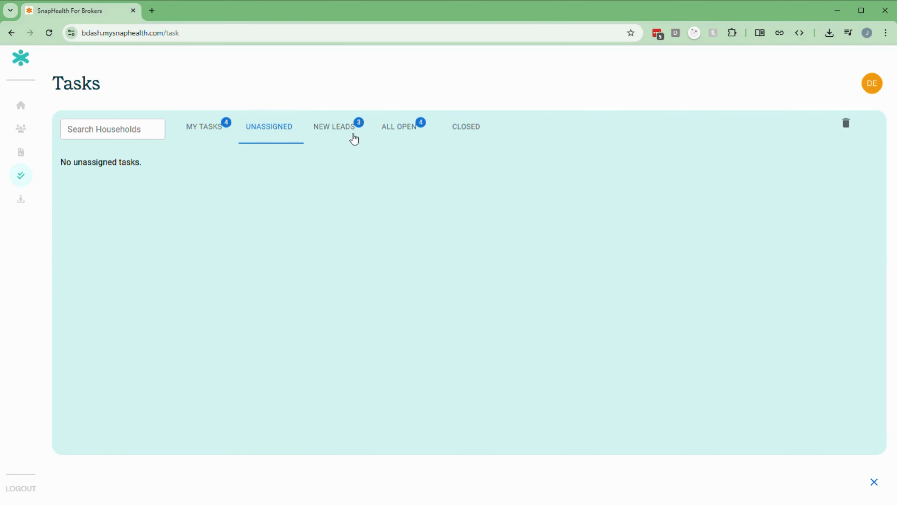
{"action": "left_click", "coordinate": [345, 133]}
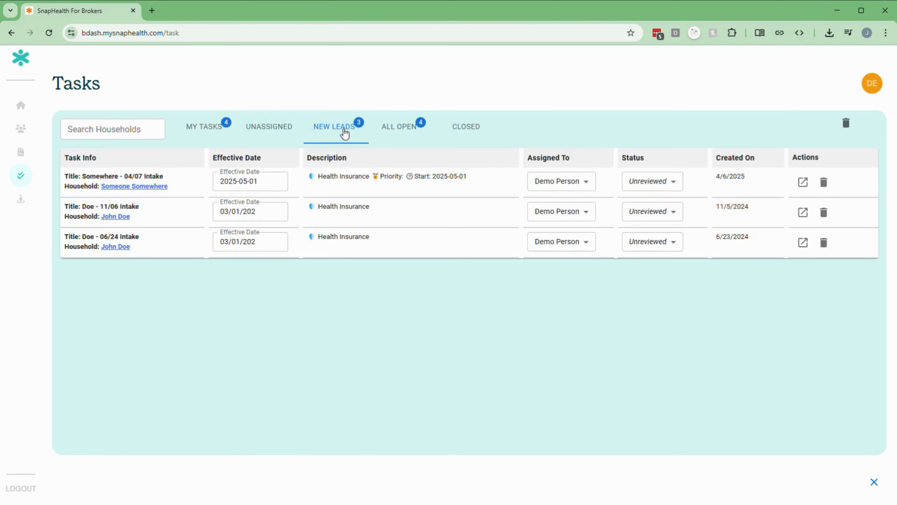
{"action": "left_click", "coordinate": [404, 131]}
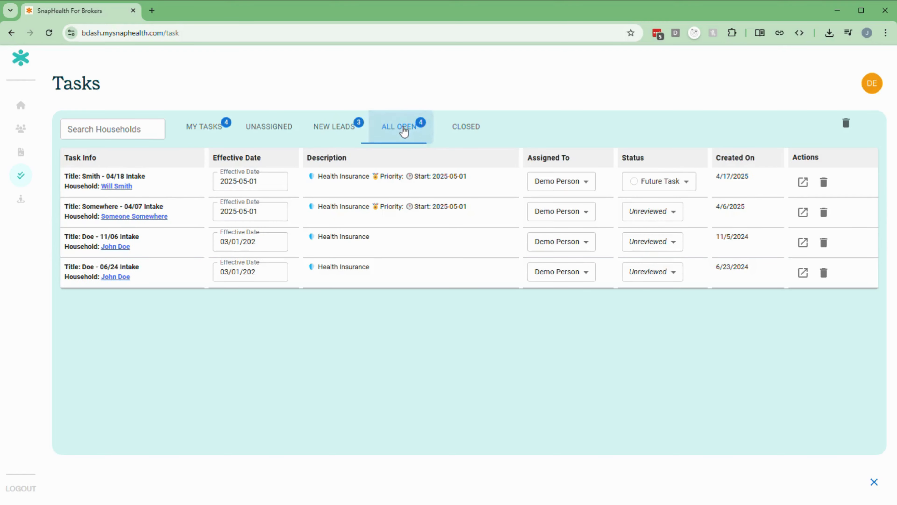
{"action": "left_click", "coordinate": [478, 132]}
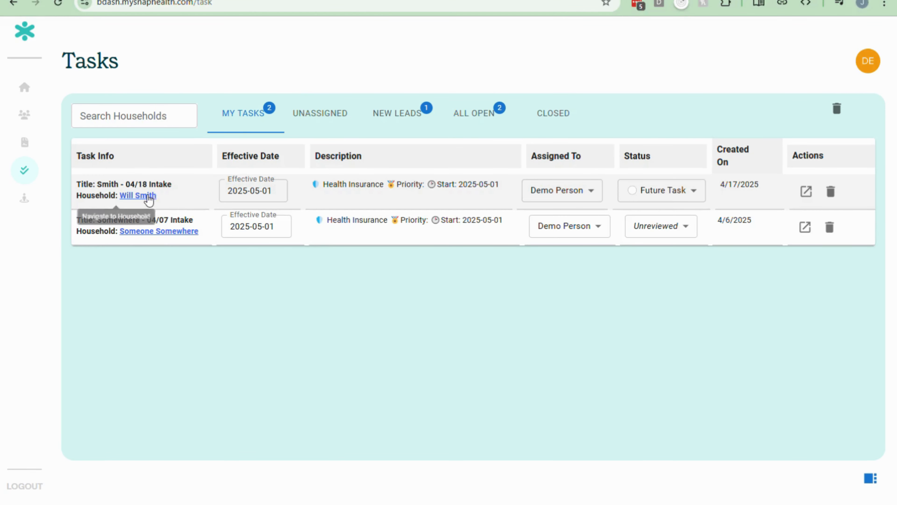
{"action": "left_click", "coordinate": [145, 196]}
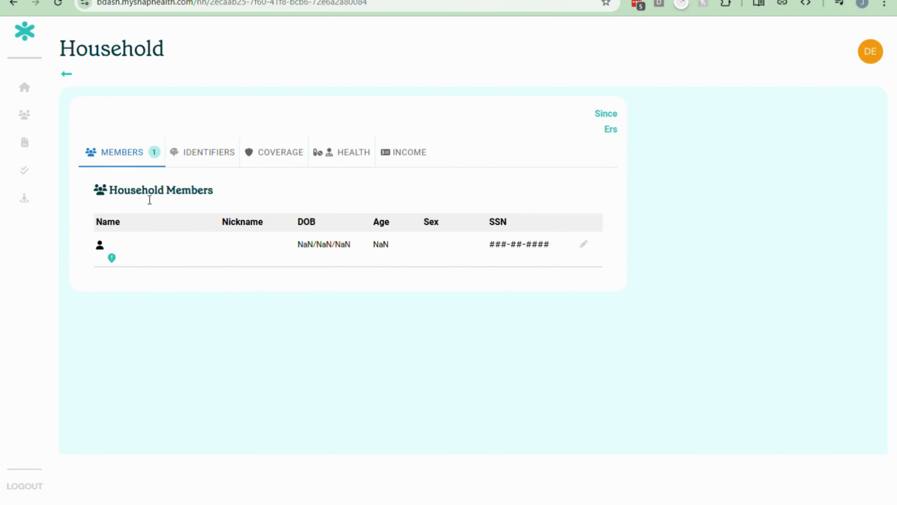
{"action": "key", "text": "alt+Left"}
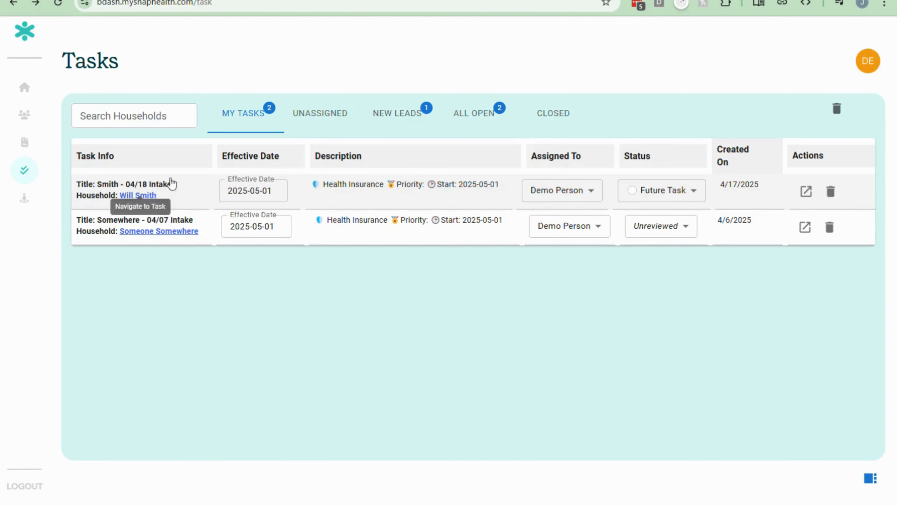
{"action": "left_click", "coordinate": [387, 192]}
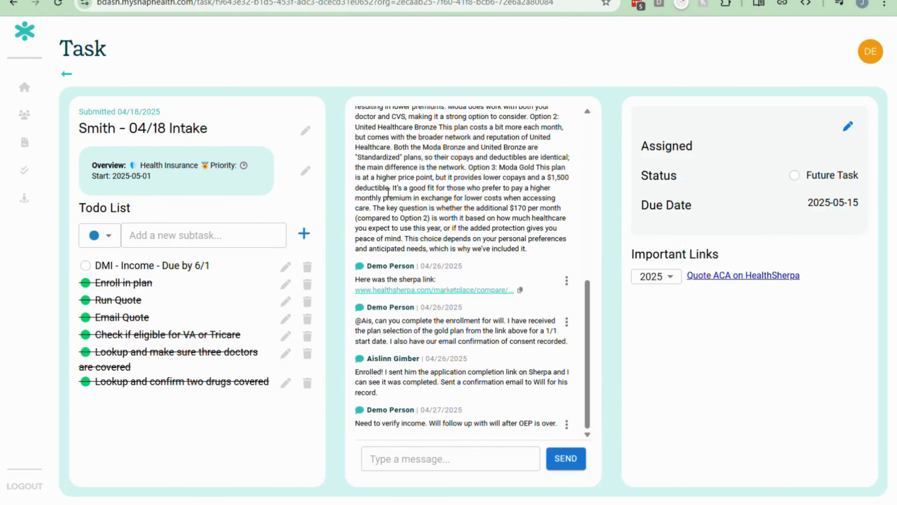
{"action": "key", "text": "alt+Left"}
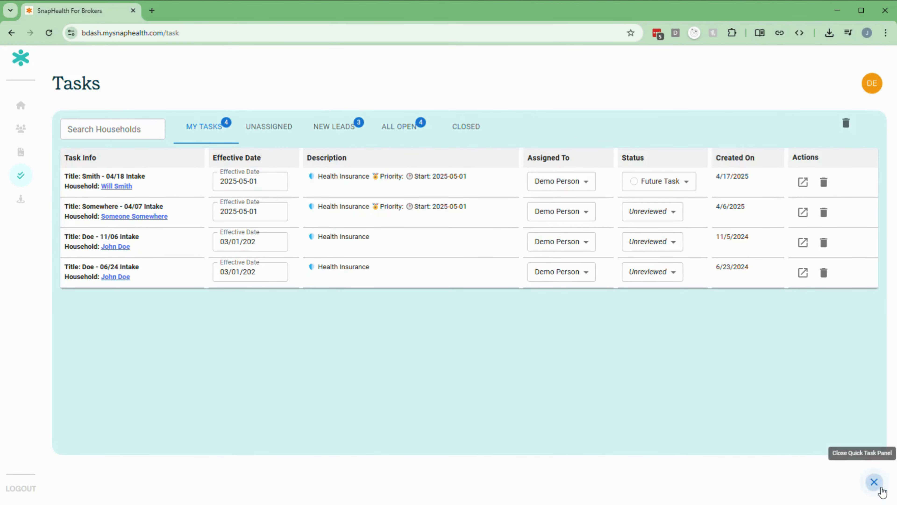
Step: Open the 04/18 Intake task in the quick side panel beside the task list
{"action": "left_click", "coordinate": [874, 482]}
{"action": "left_click", "coordinate": [192, 185]}
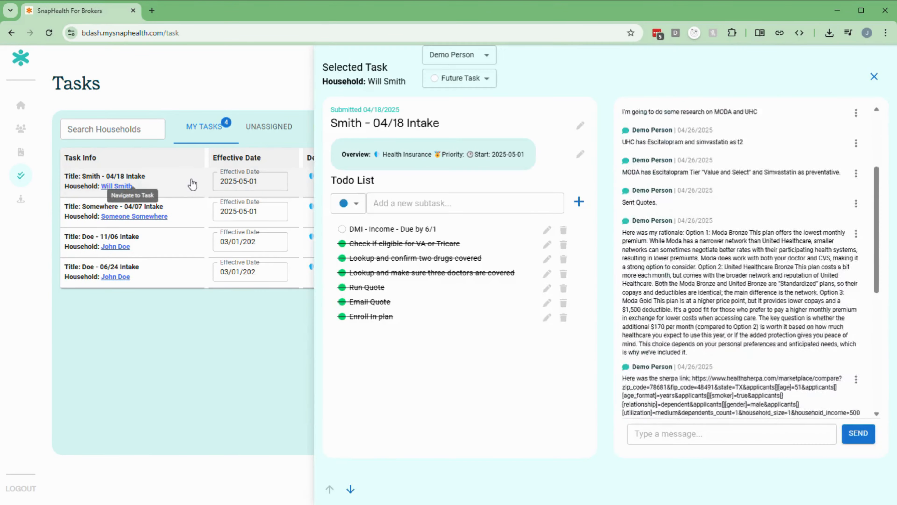
{"action": "scroll", "coordinate": [701, 322], "scroll_direction": "up", "scroll_amount": 10}
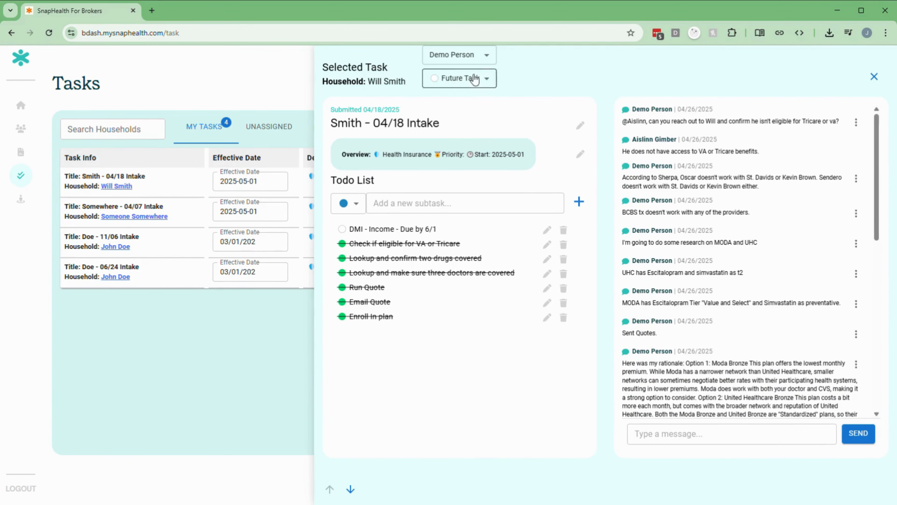
Step: Review the task's assignee, Future Task status, todos and comments without changing them
{"action": "left_click", "coordinate": [473, 58]}
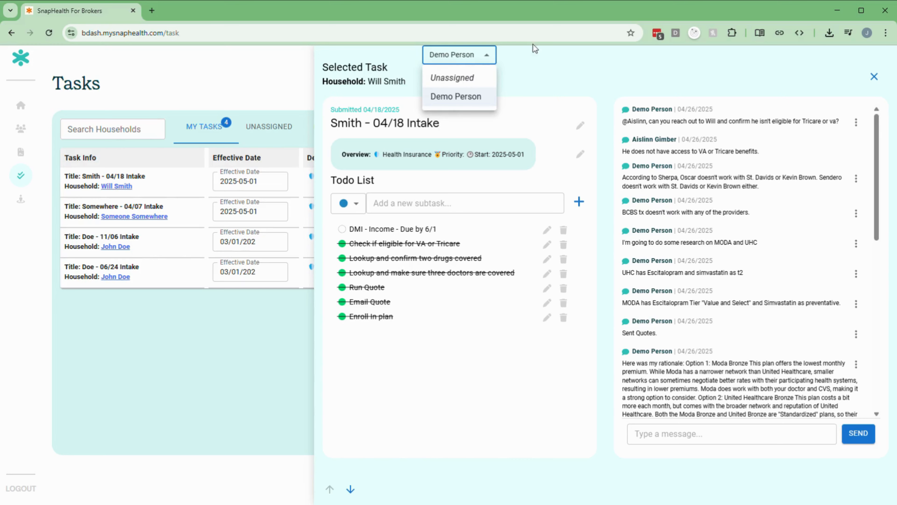
{"action": "left_click", "coordinate": [537, 69]}
{"action": "left_click", "coordinate": [465, 80]}
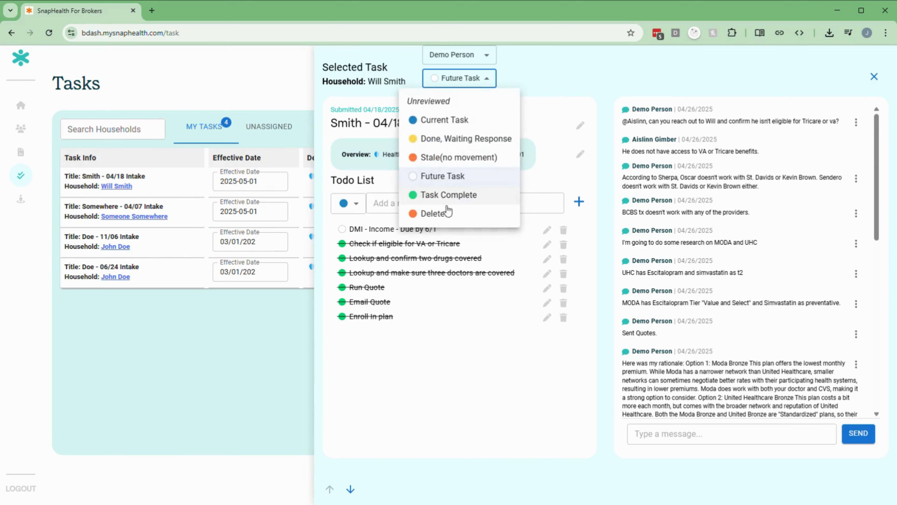
{"action": "left_click", "coordinate": [555, 96]}
{"action": "left_click", "coordinate": [453, 203]}
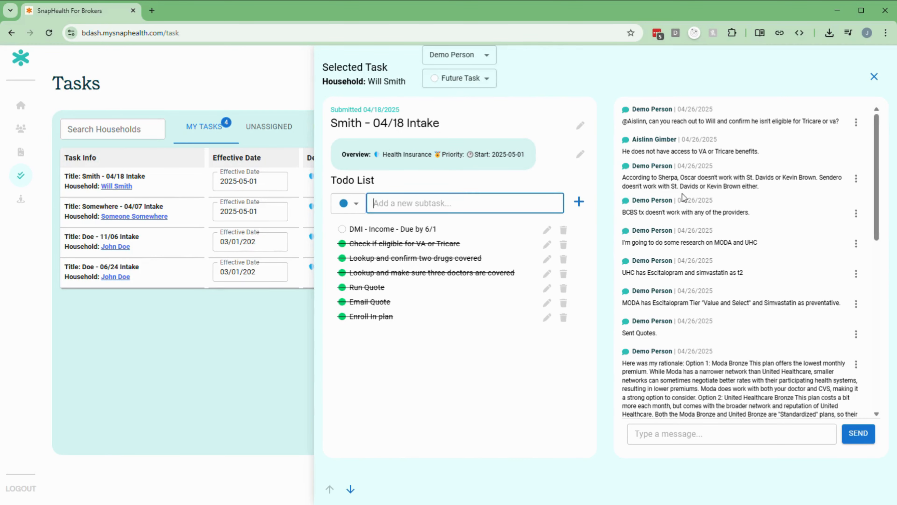
{"action": "scroll", "coordinate": [708, 194], "scroll_direction": "down", "scroll_amount": 15}
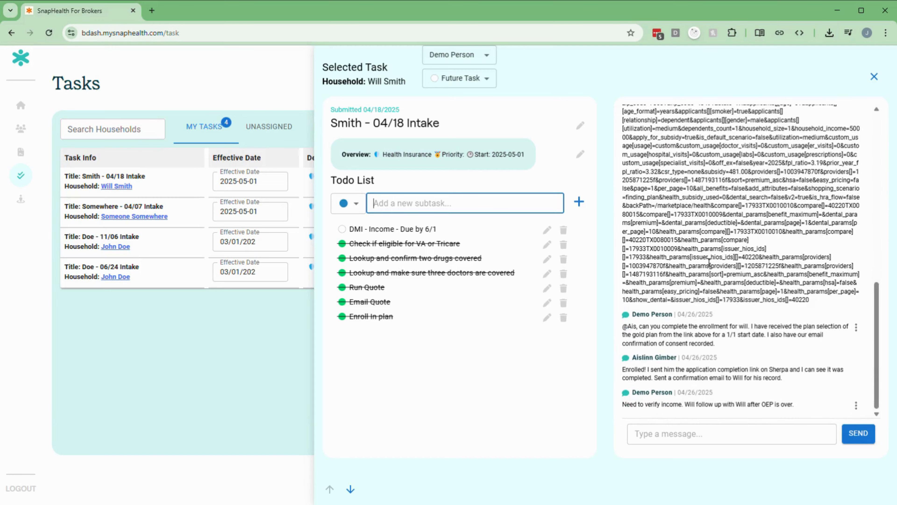
{"action": "scroll", "coordinate": [709, 263], "scroll_direction": "up", "scroll_amount": 10}
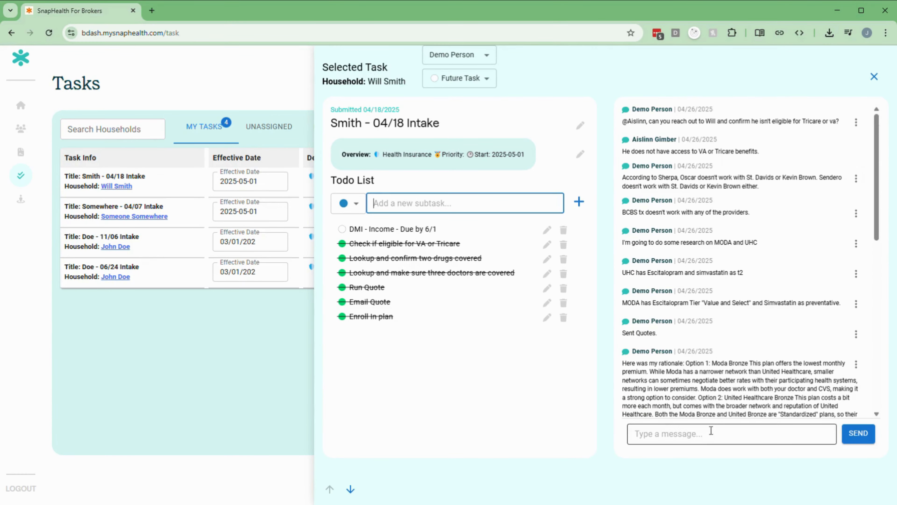
{"action": "left_click", "coordinate": [181, 212]}
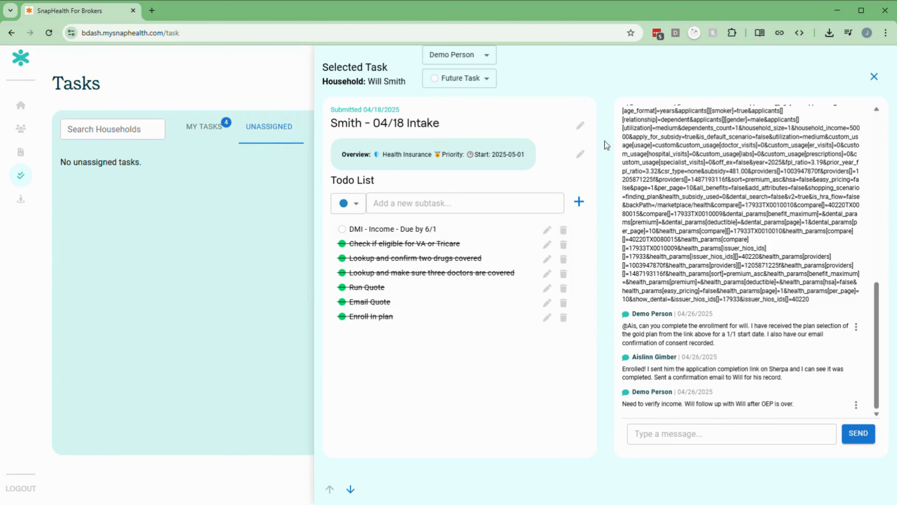